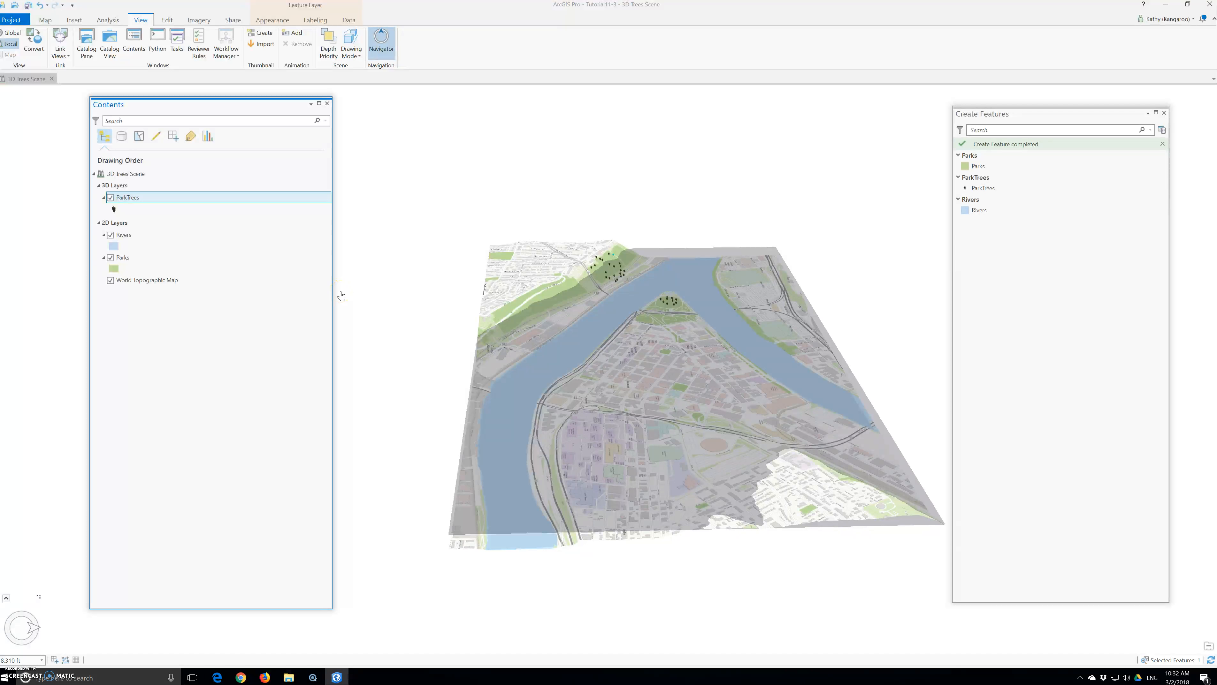
Switch to the Map tab to reach the layer tools for the 3D Trees Scene.
click(107, 52)
click(45, 20)
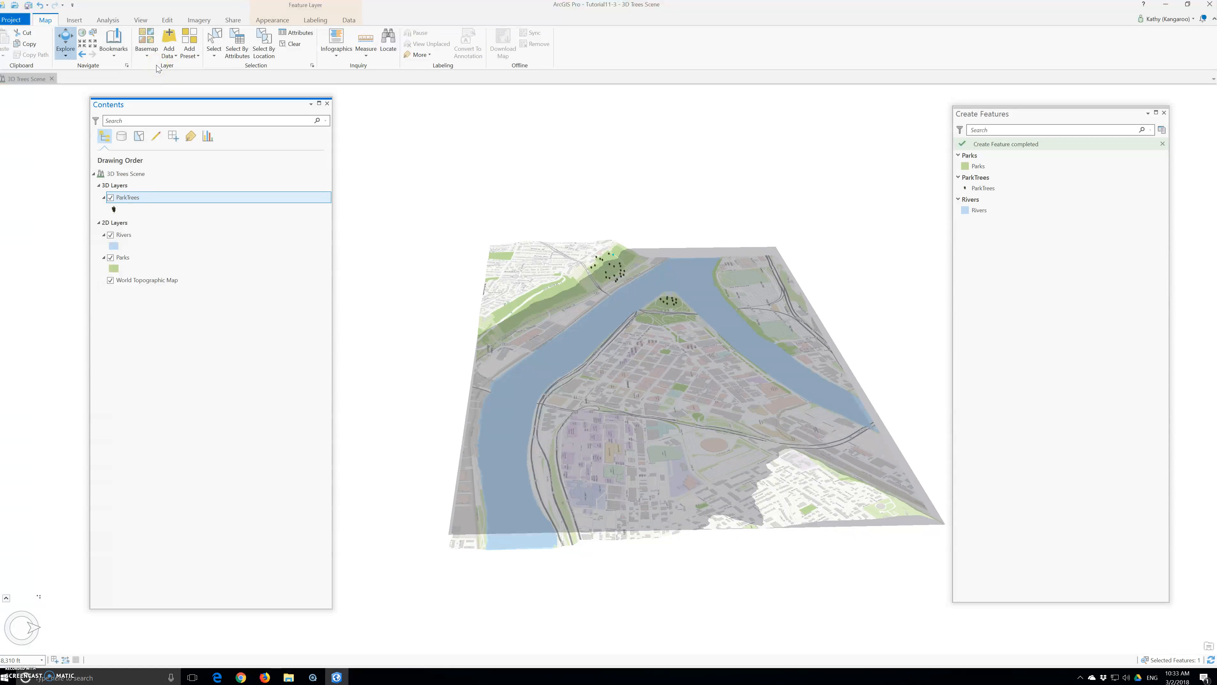
Add StreetTrees from Tutorials > Chapter11.gdb to the scene with the Realistic Trees preset.
click(190, 48)
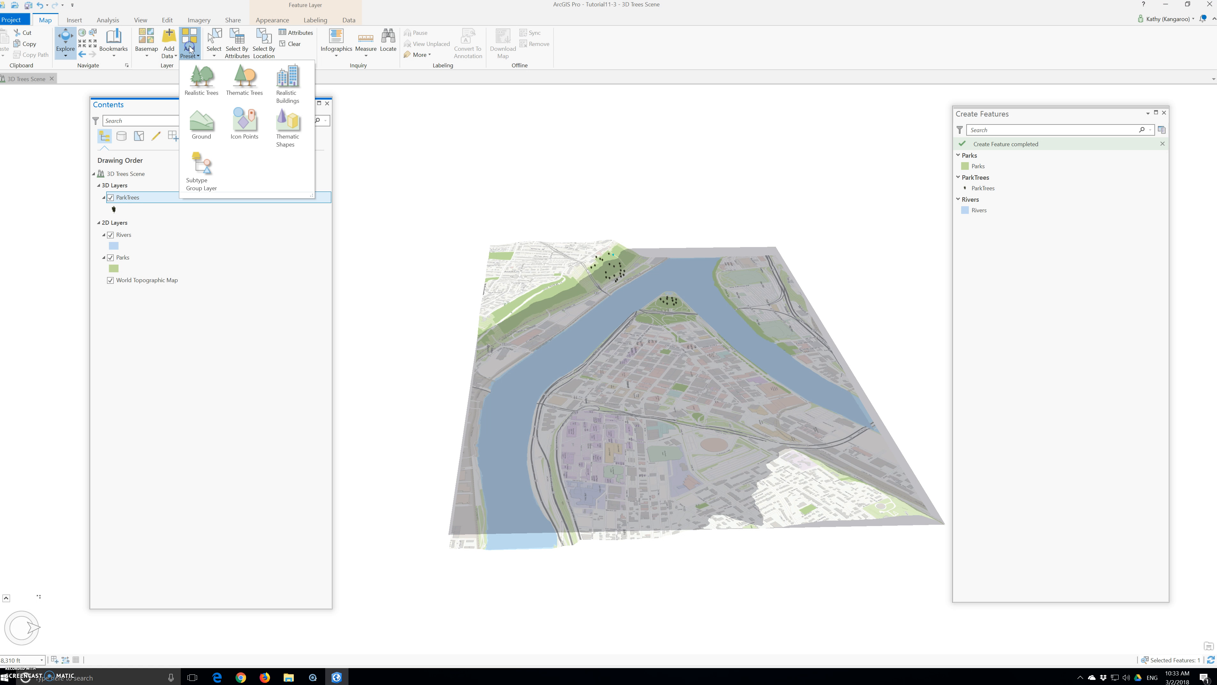
click(204, 79)
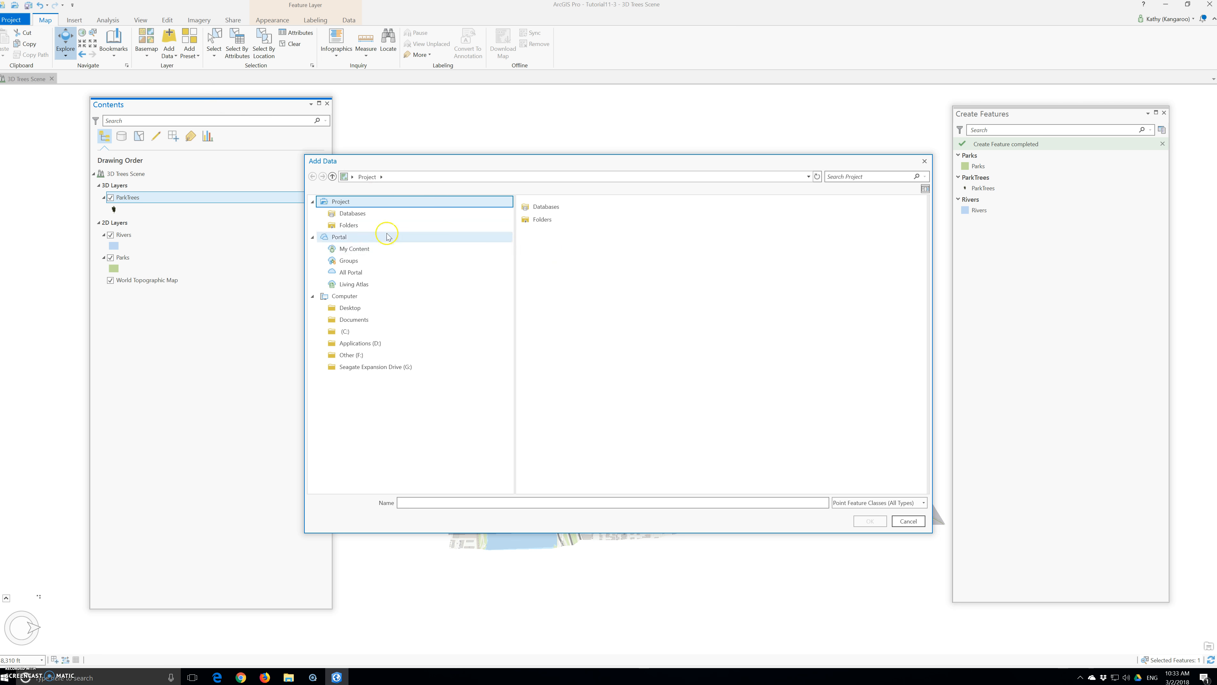
click(357, 226)
click(545, 219)
double_click(545, 219)
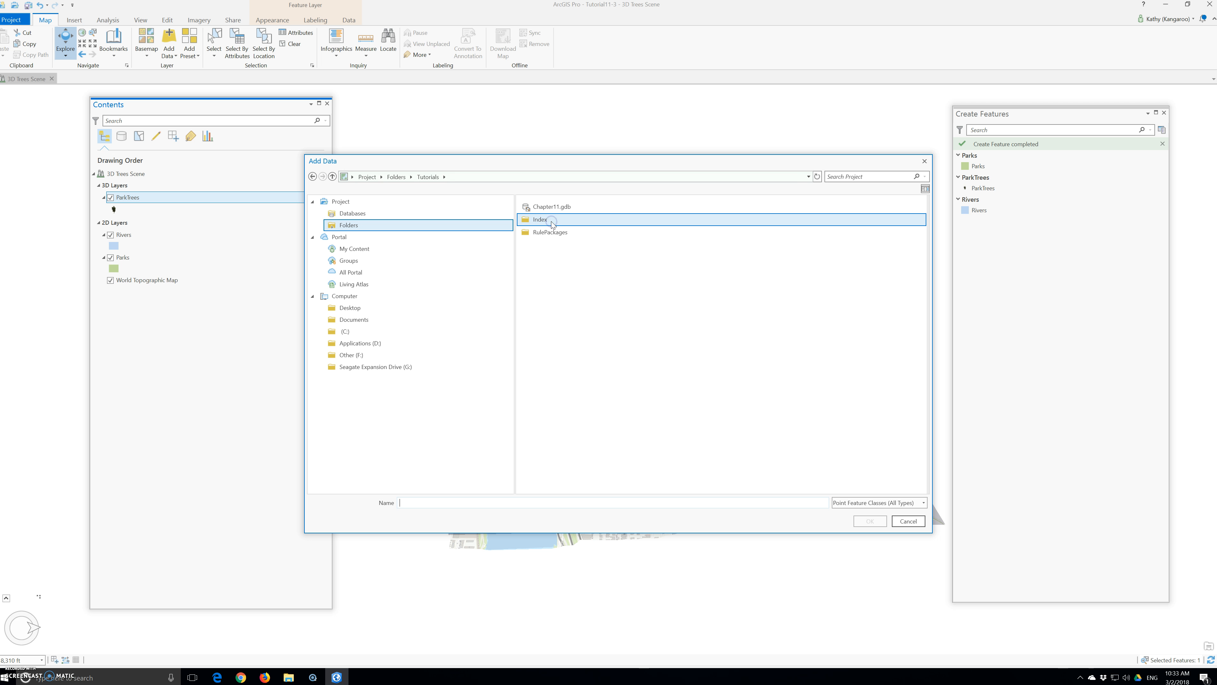
double_click(553, 209)
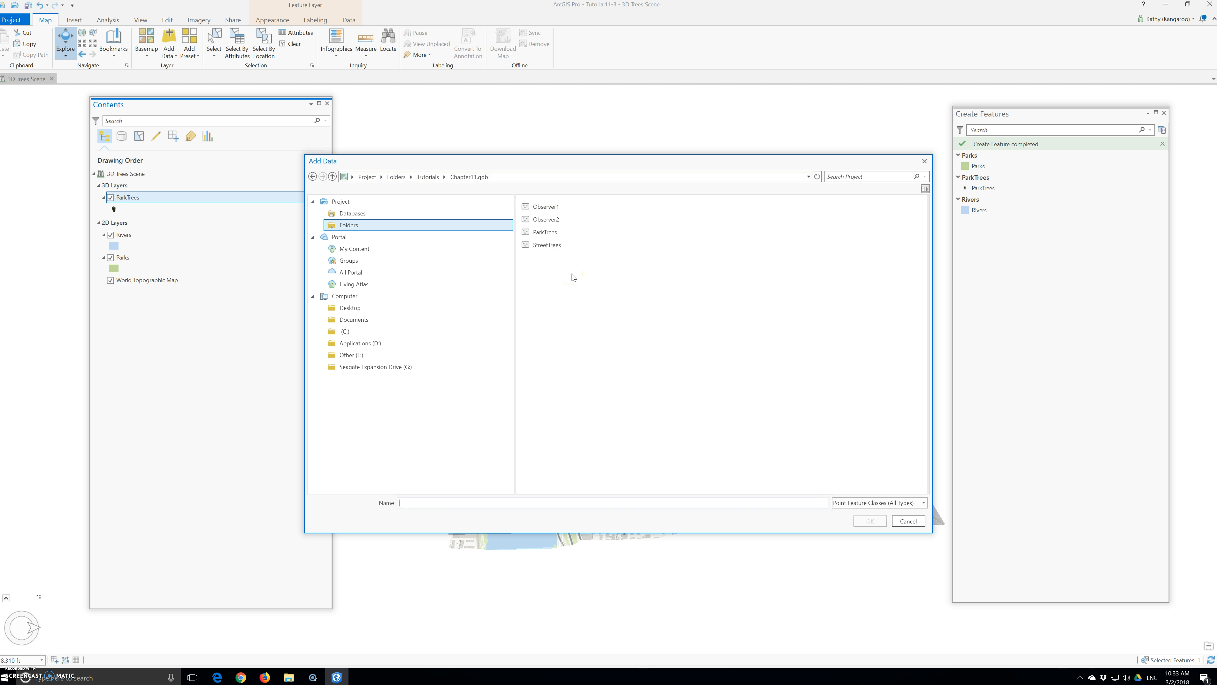
click(556, 247)
click(870, 521)
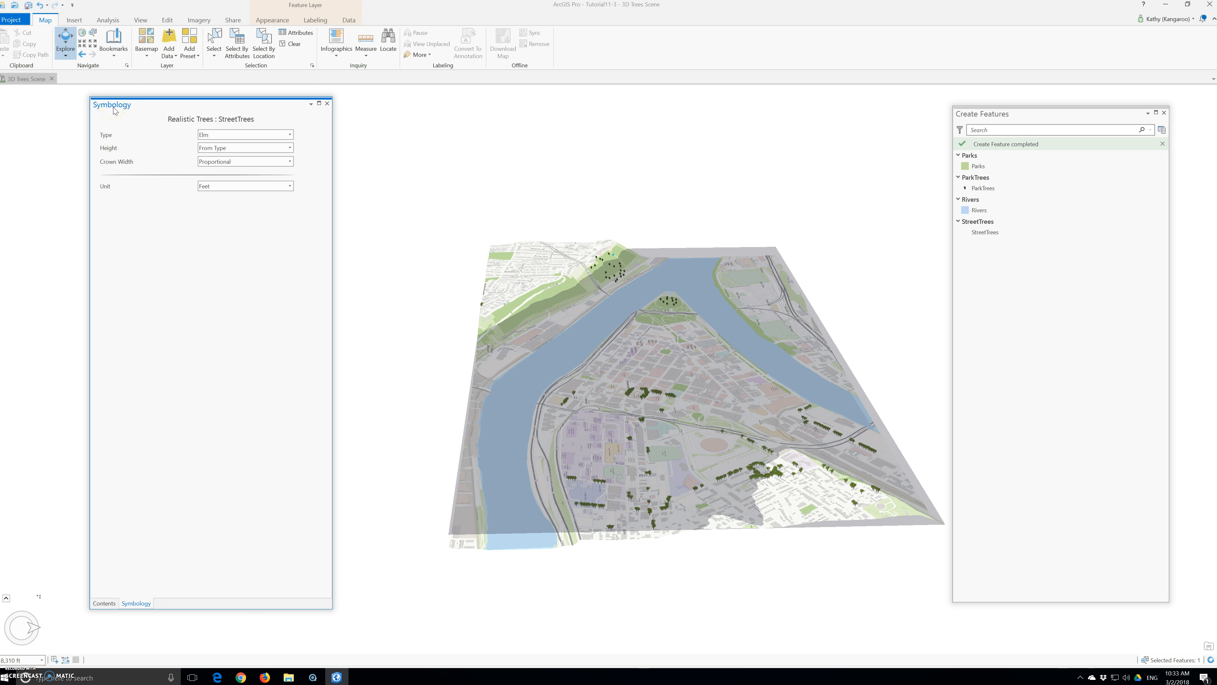
Set the StreetTrees tree Type to GenusName and fly to the Street Trees bookmark.
click(237, 136)
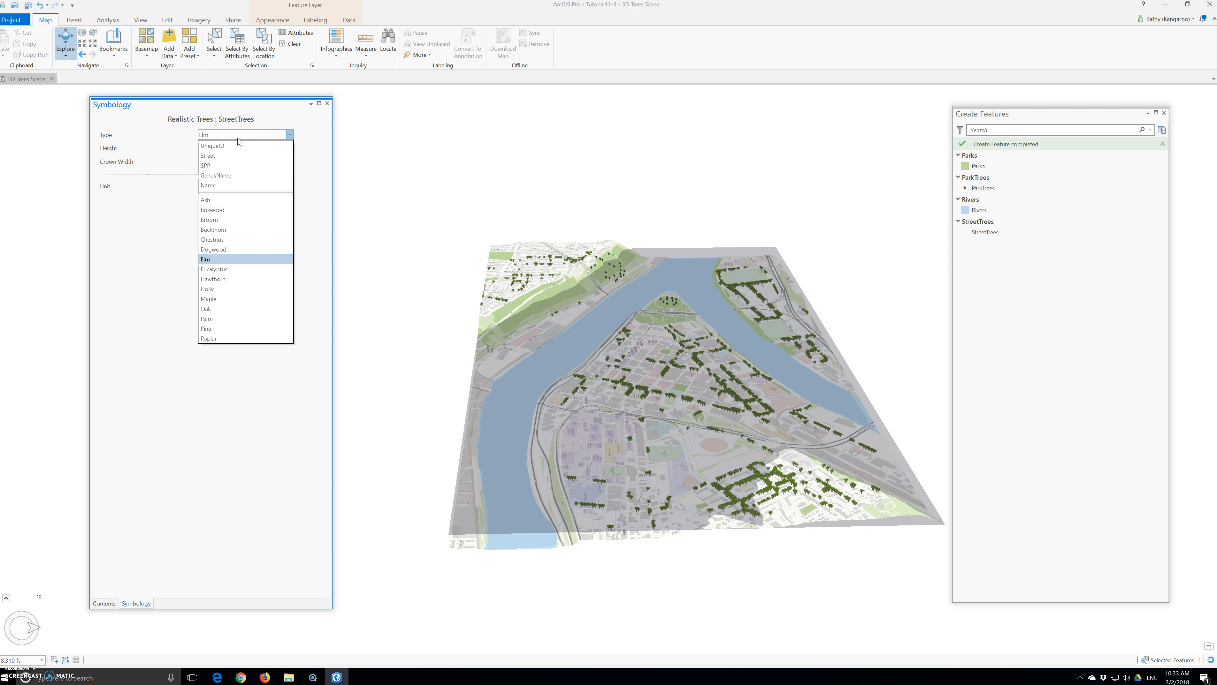
click(234, 176)
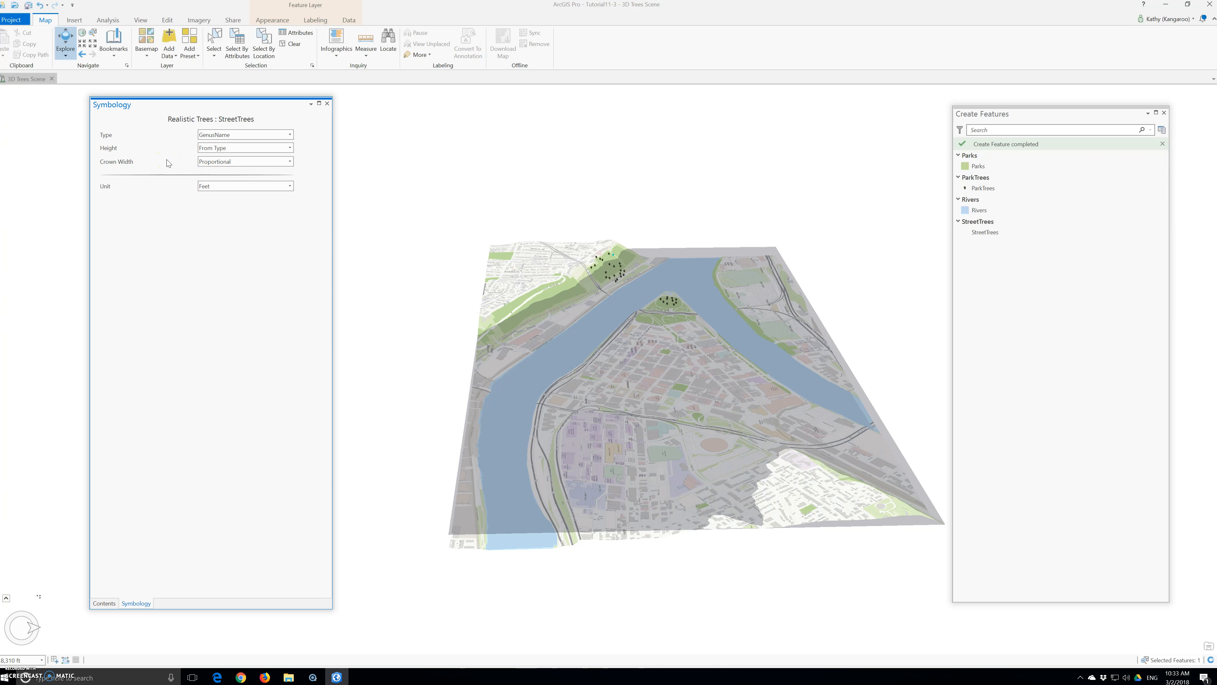
click(327, 104)
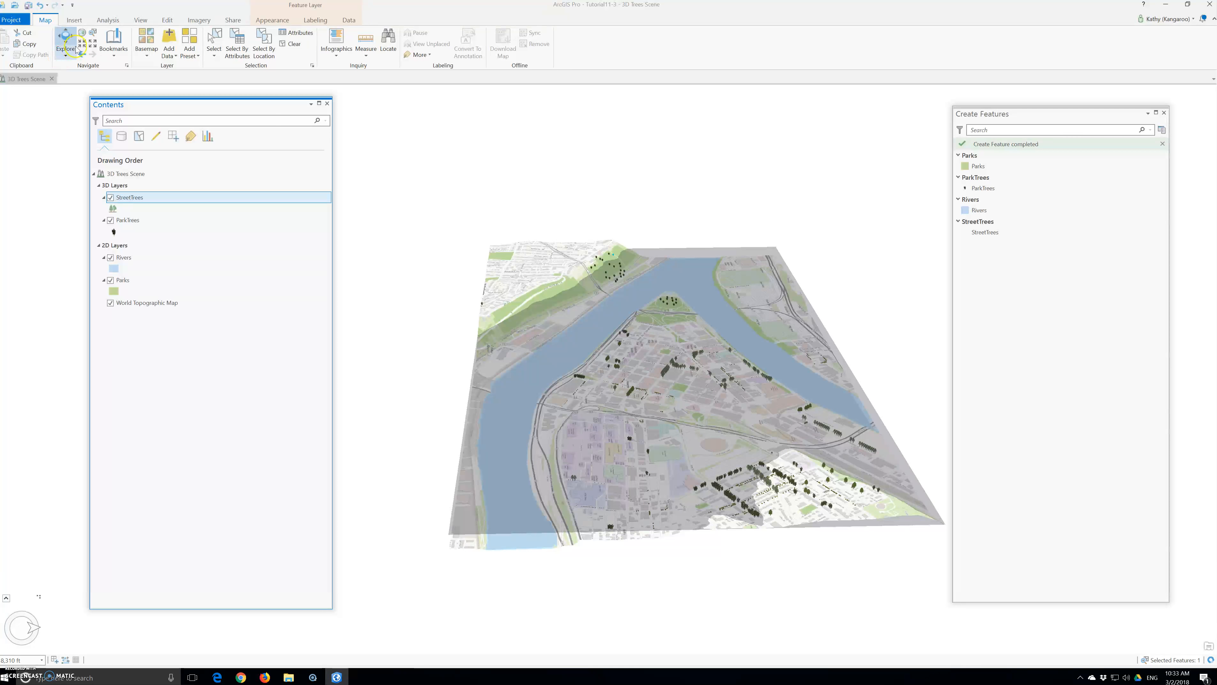
click(122, 45)
click(128, 135)
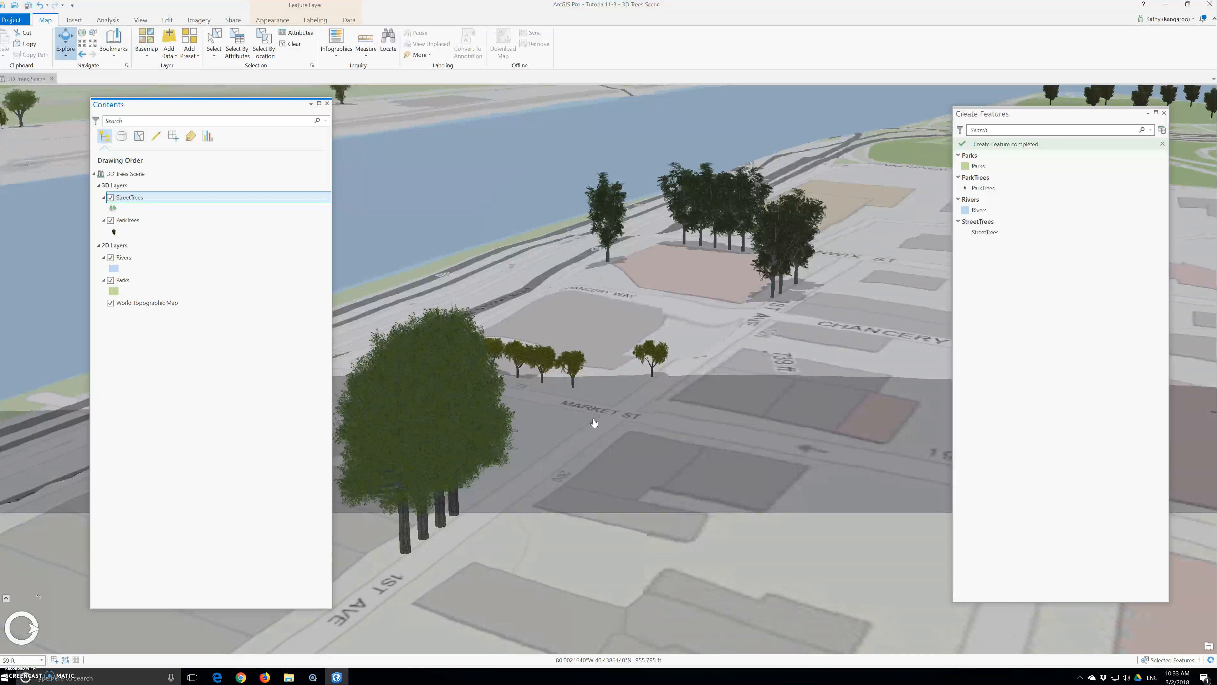
Zoom out and pan toward the river to view street trees on both riverbanks.
click(643, 415)
scroll(663, 428, down, 2)
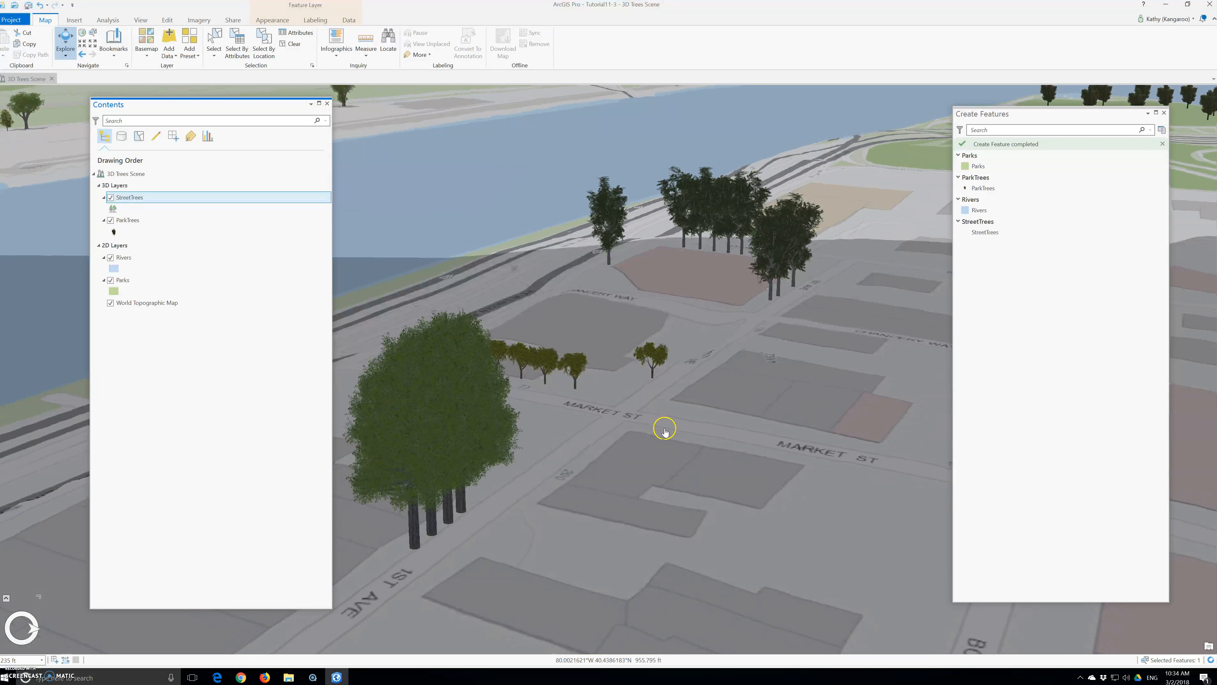
scroll(665, 431, down, 5)
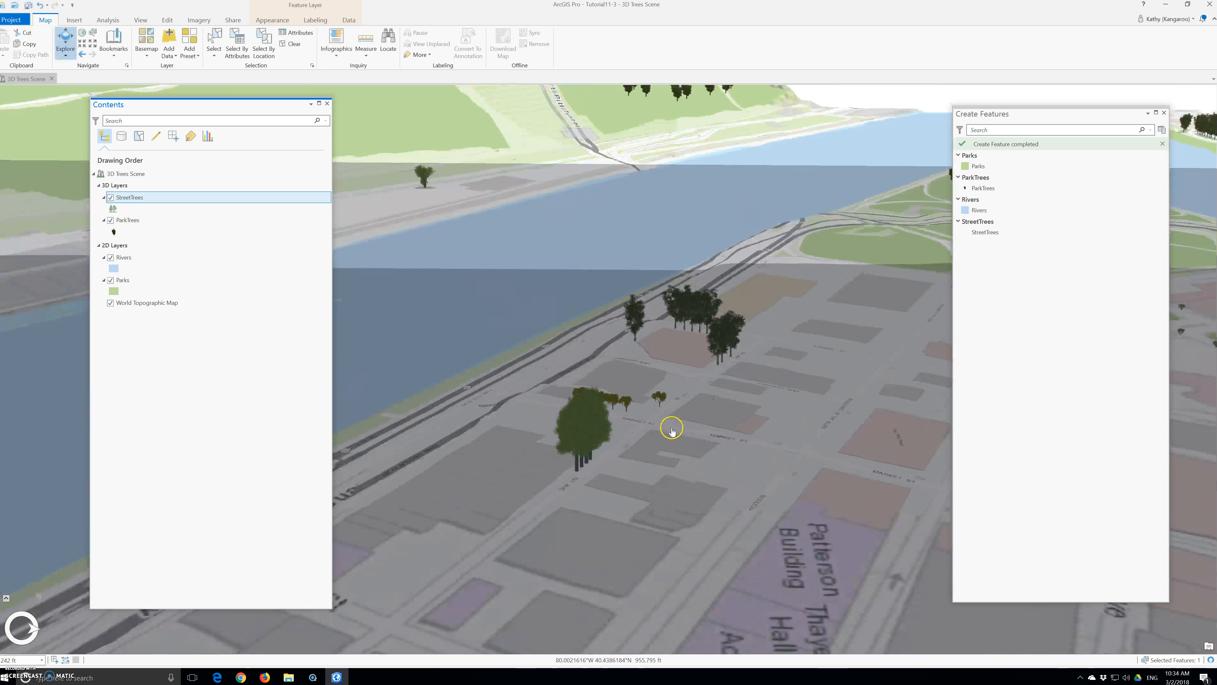
drag(728, 510, 686, 434)
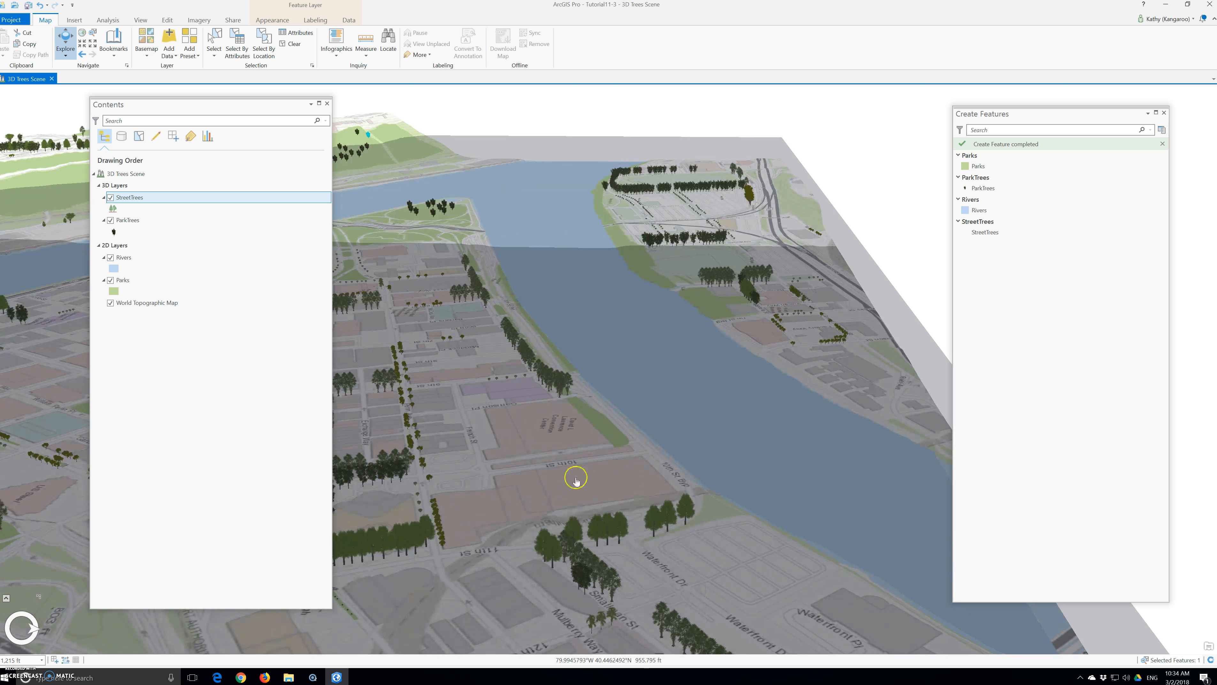
Save the Tutorial11-3 project, confirm with Yes, and close ArcGIS Pro.
click(13, 21)
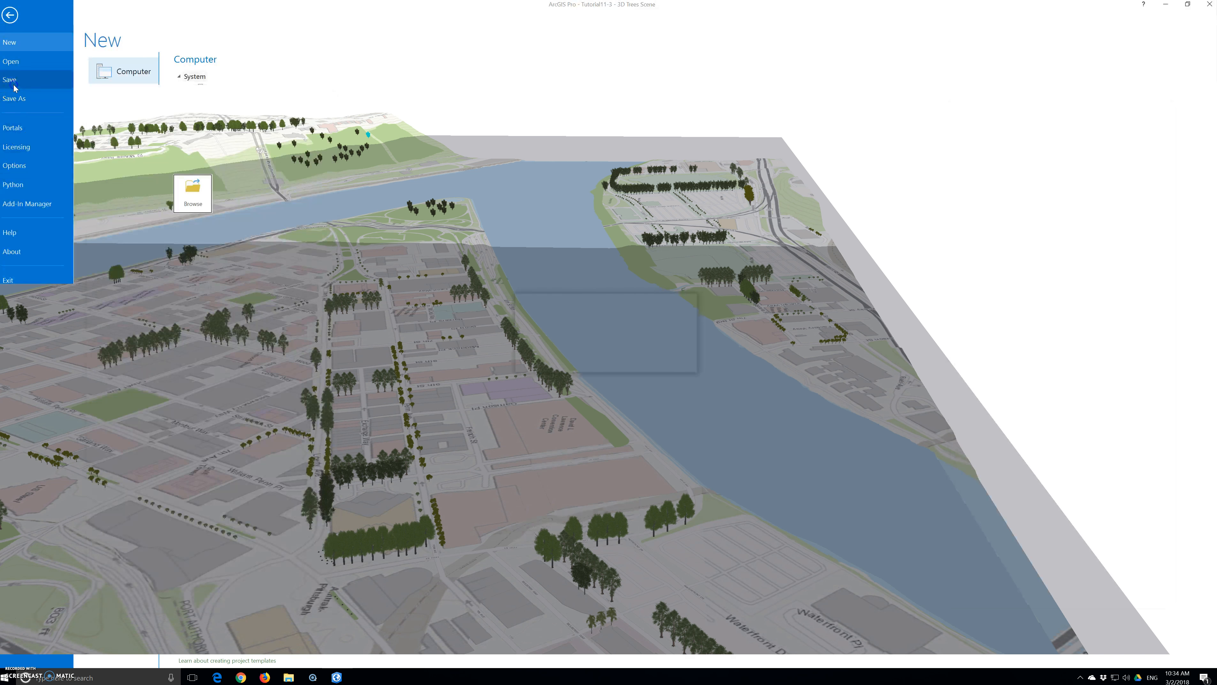
click(637, 366)
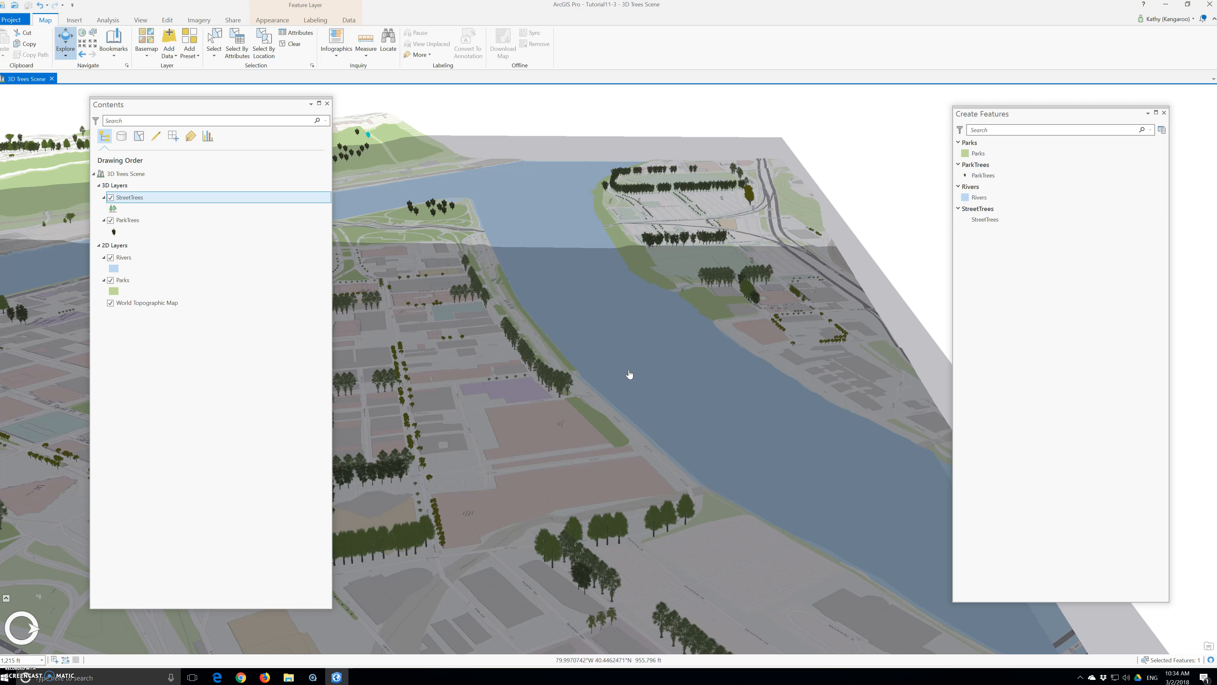
click(618, 383)
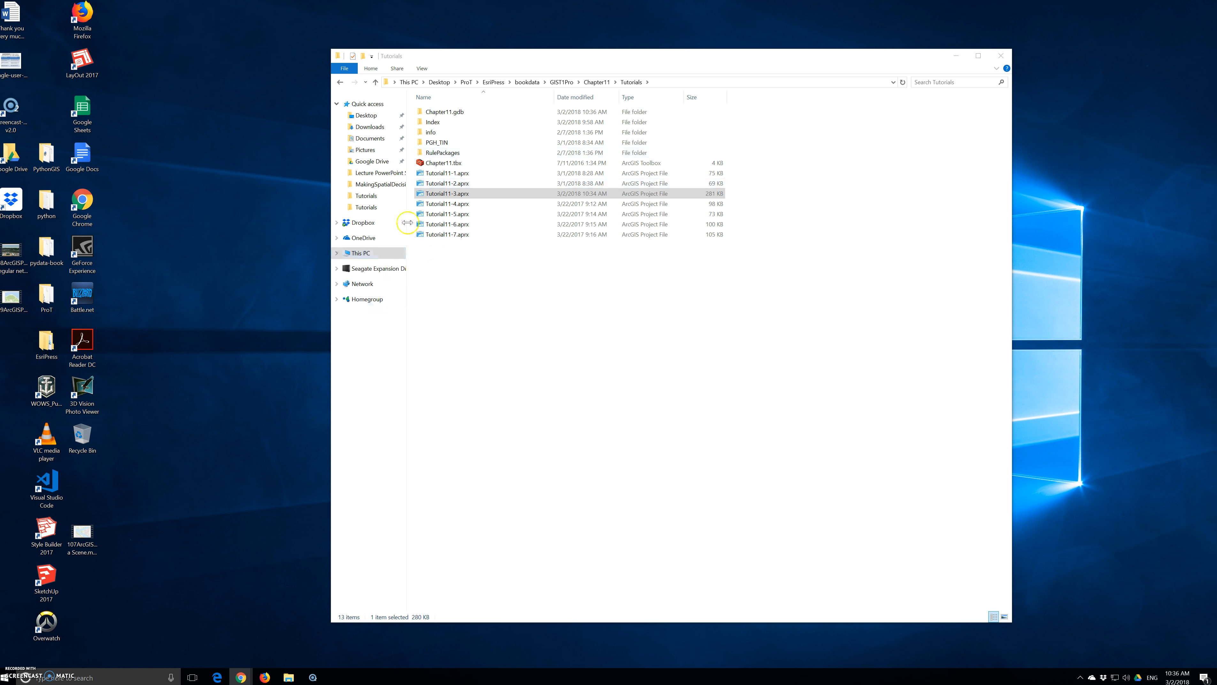
Open Tutorial11-4.aprx from the Tutorials folder in File Explorer.
double_click(432, 202)
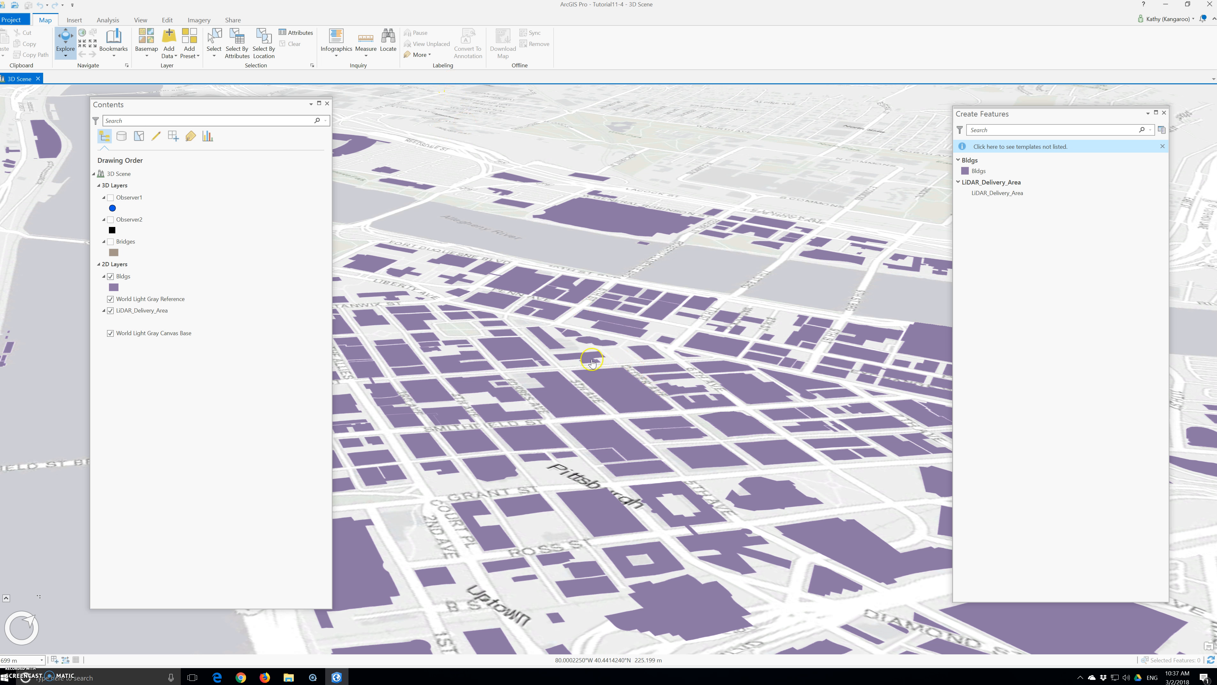
Fly to the 3D View bookmark over downtown Pittsburgh's Bldgs and LIDAR_Delivery_Area.
click(114, 44)
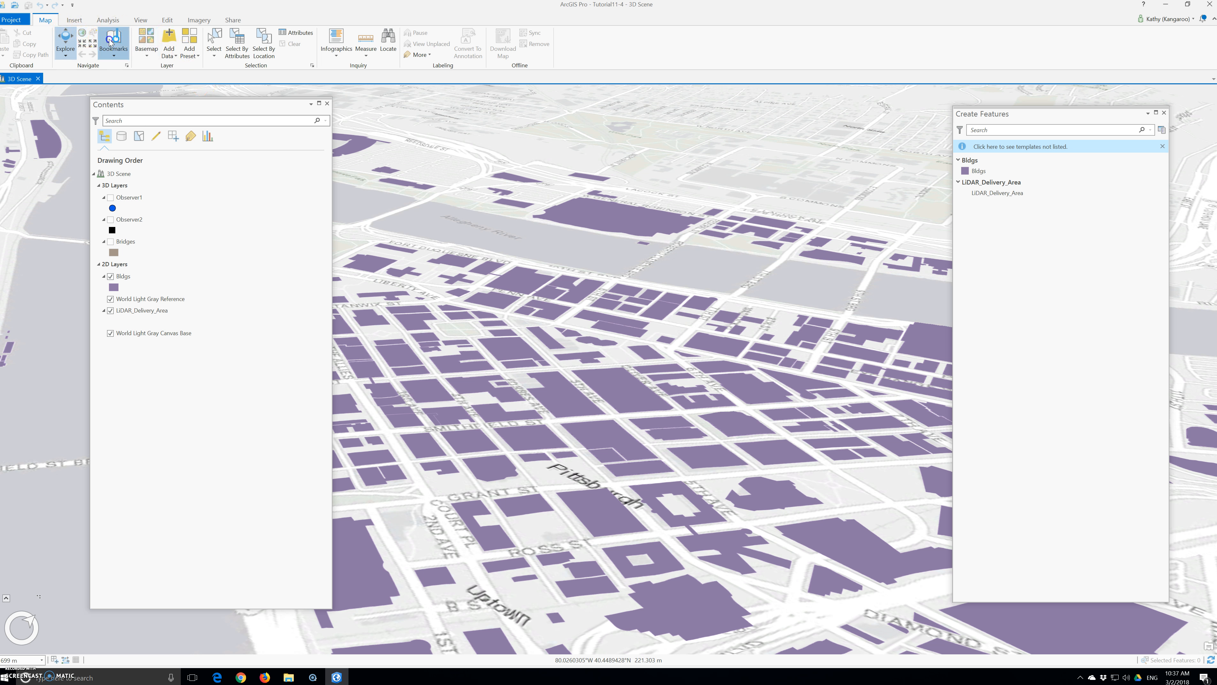
click(136, 103)
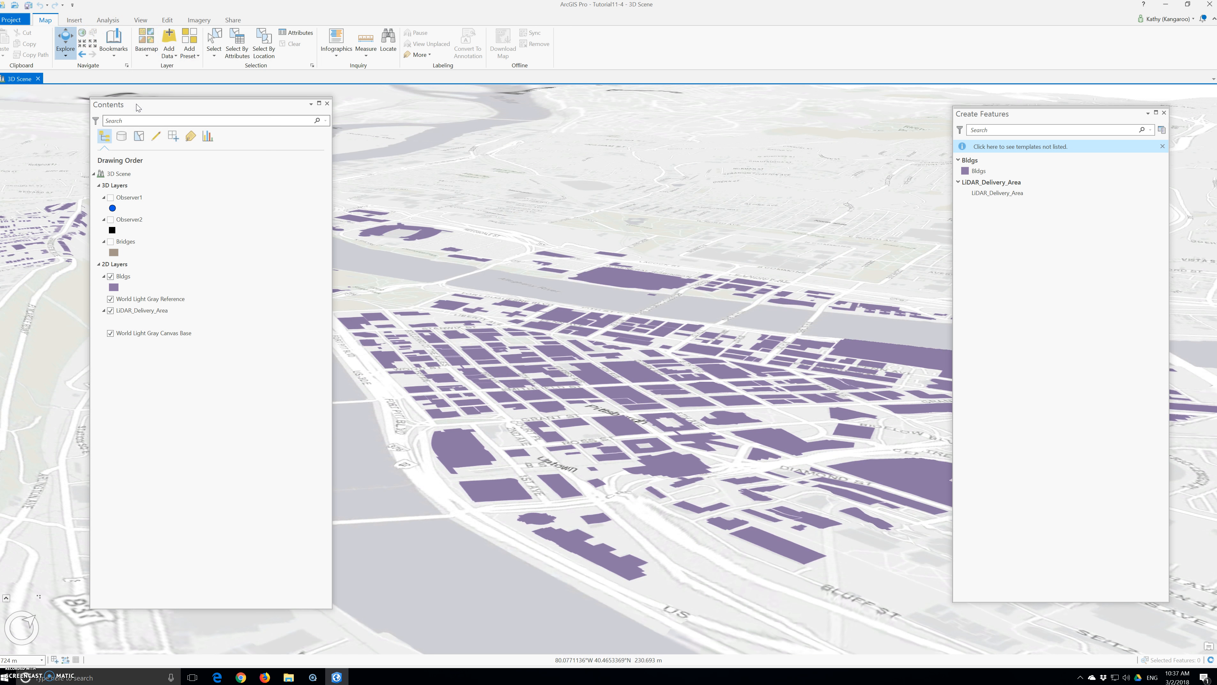
click(129, 108)
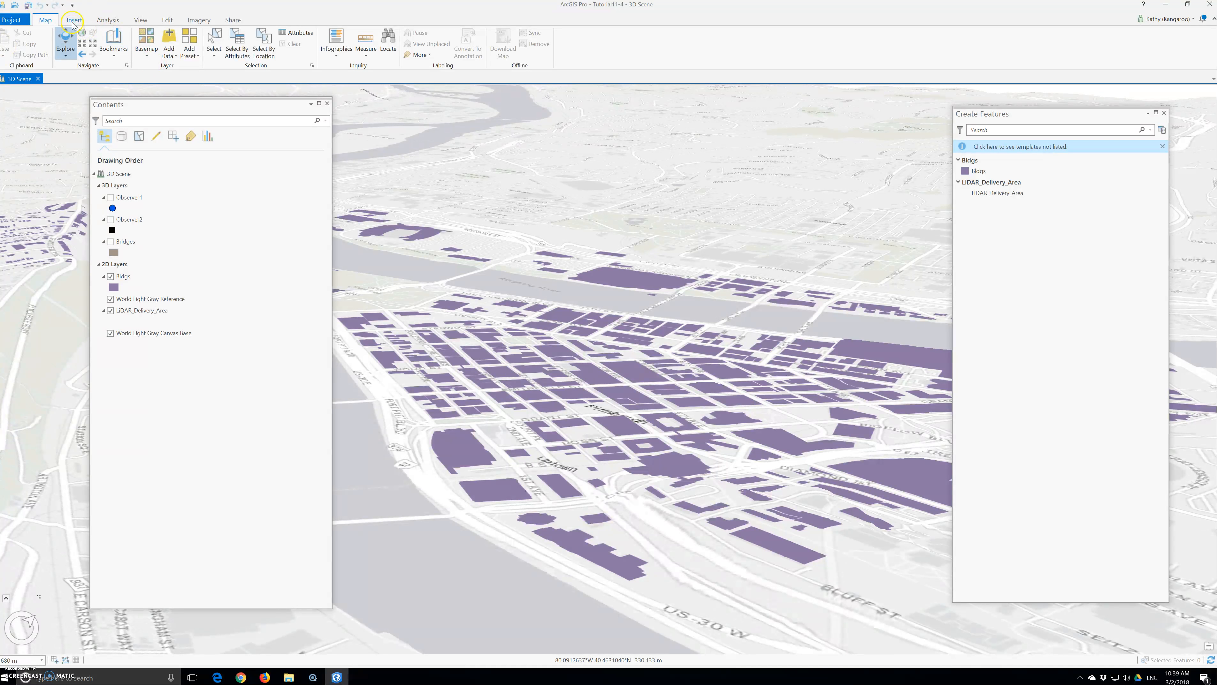
Search for 'create LAS Dataset' in Geoprocessing and open the Create LAS Dataset tool.
click(107, 20)
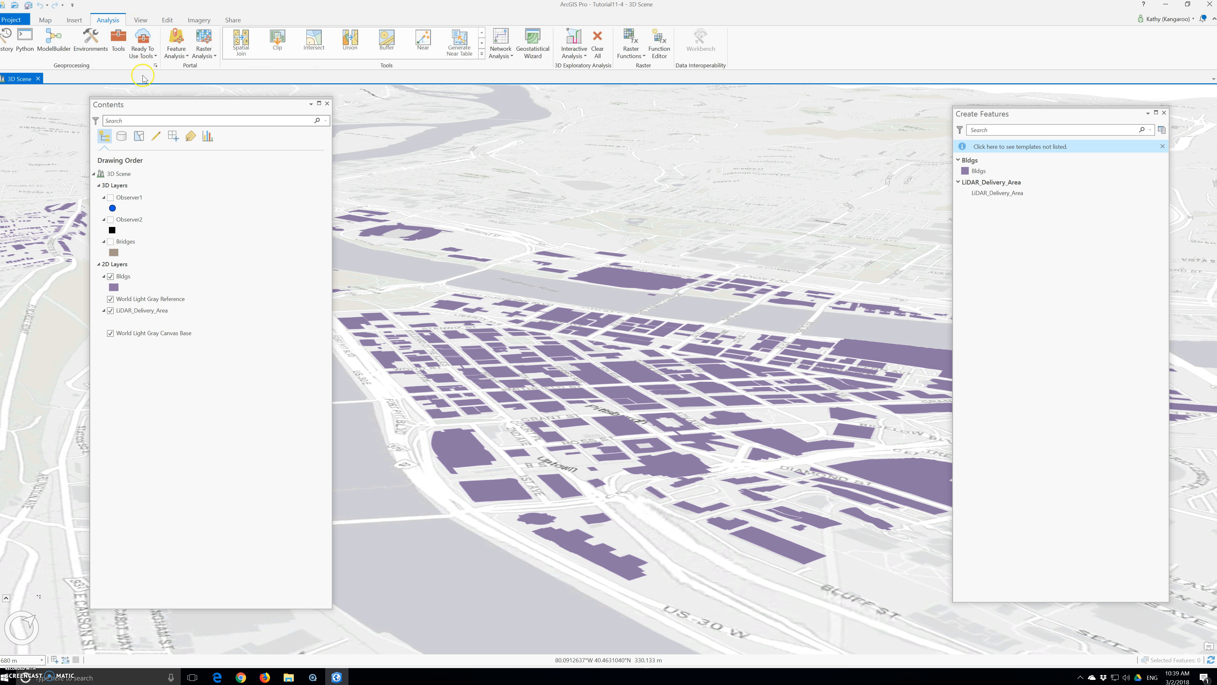
click(117, 48)
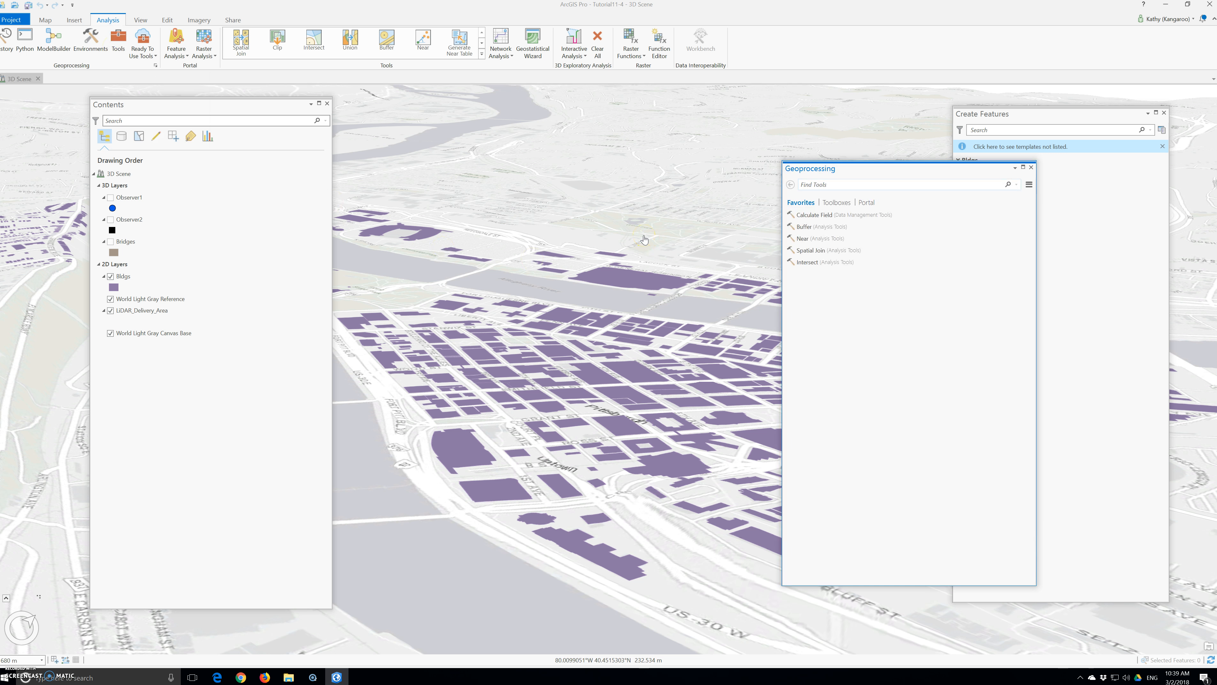
text(create)
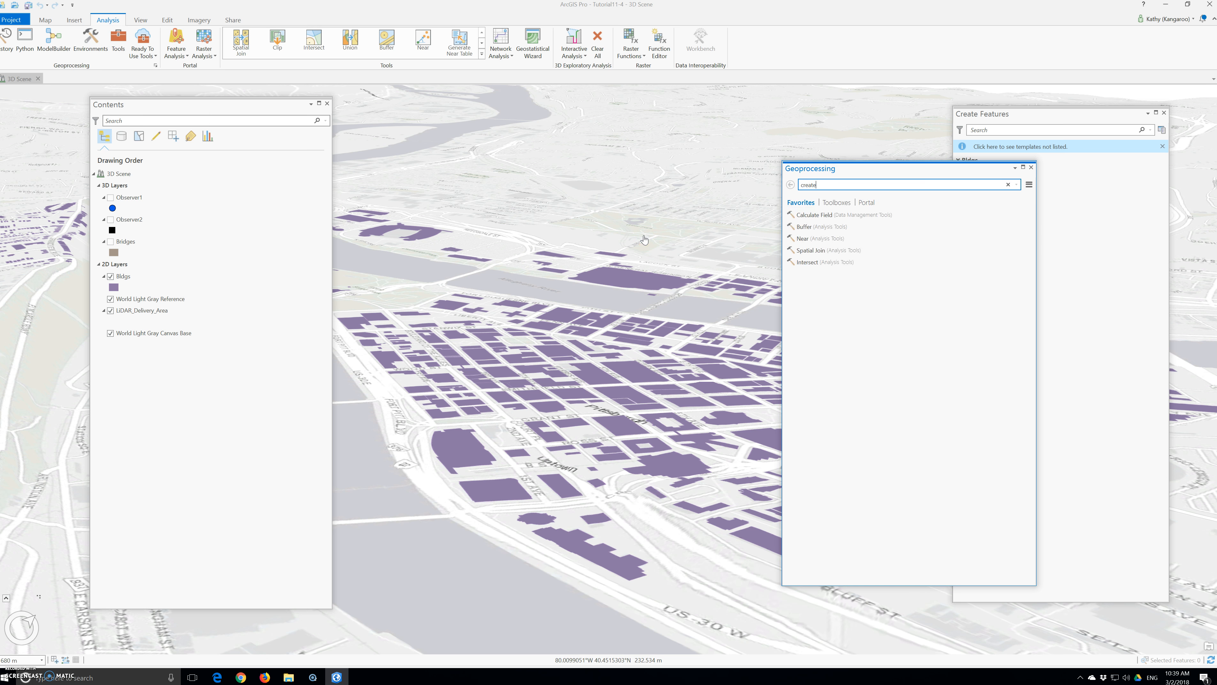
text( LAS Datase)
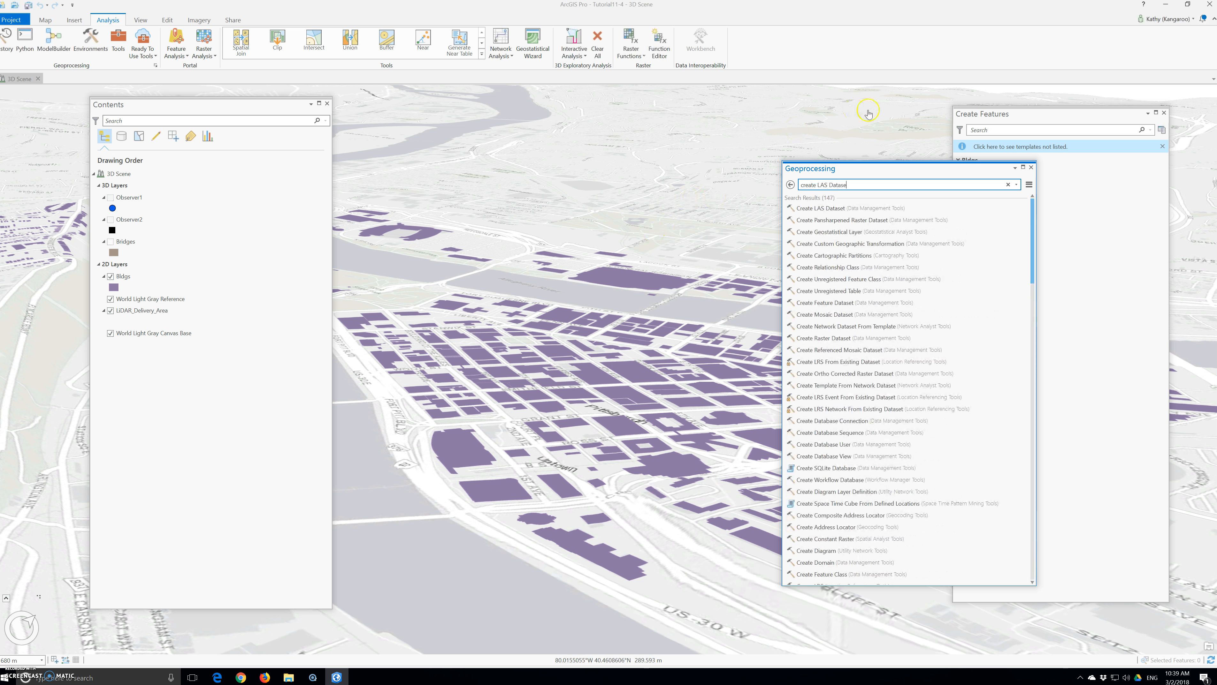
click(826, 209)
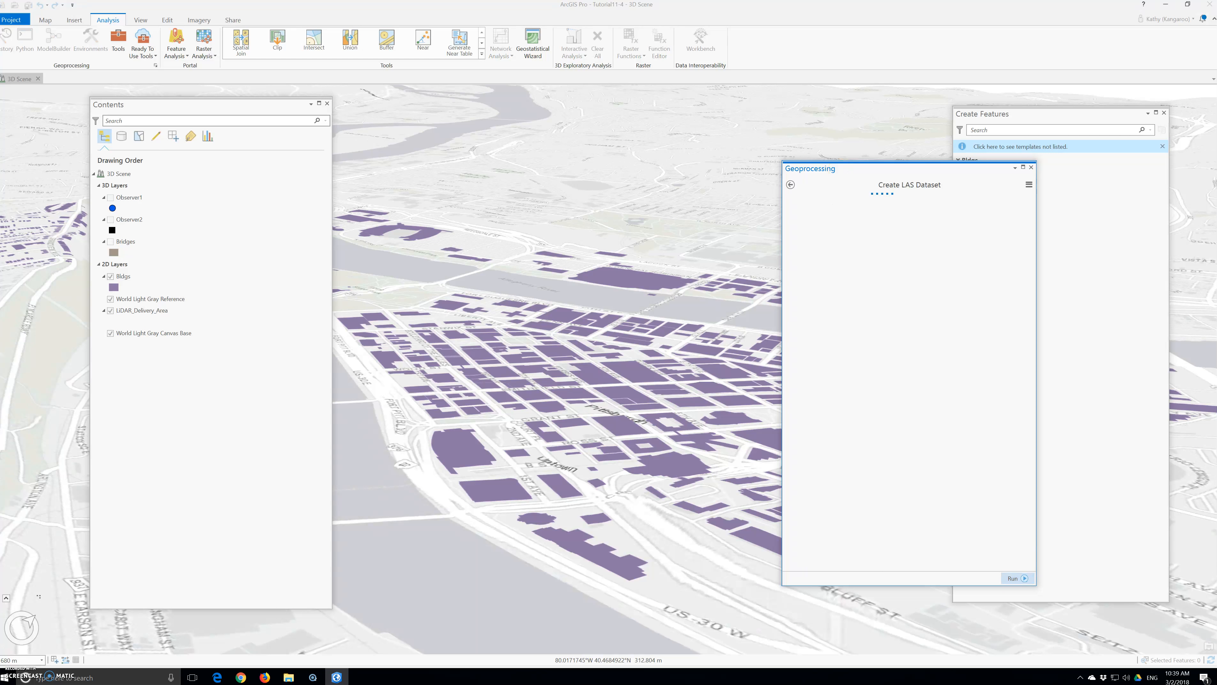
drag(856, 168, 674, 164)
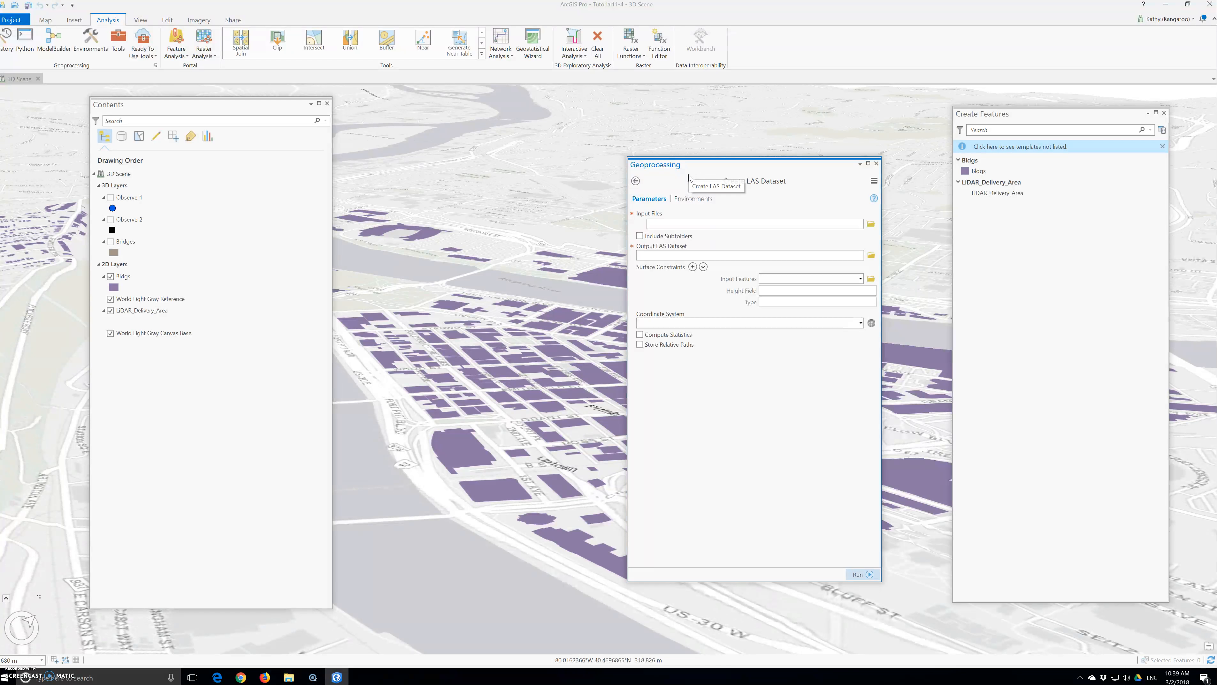
click(841, 223)
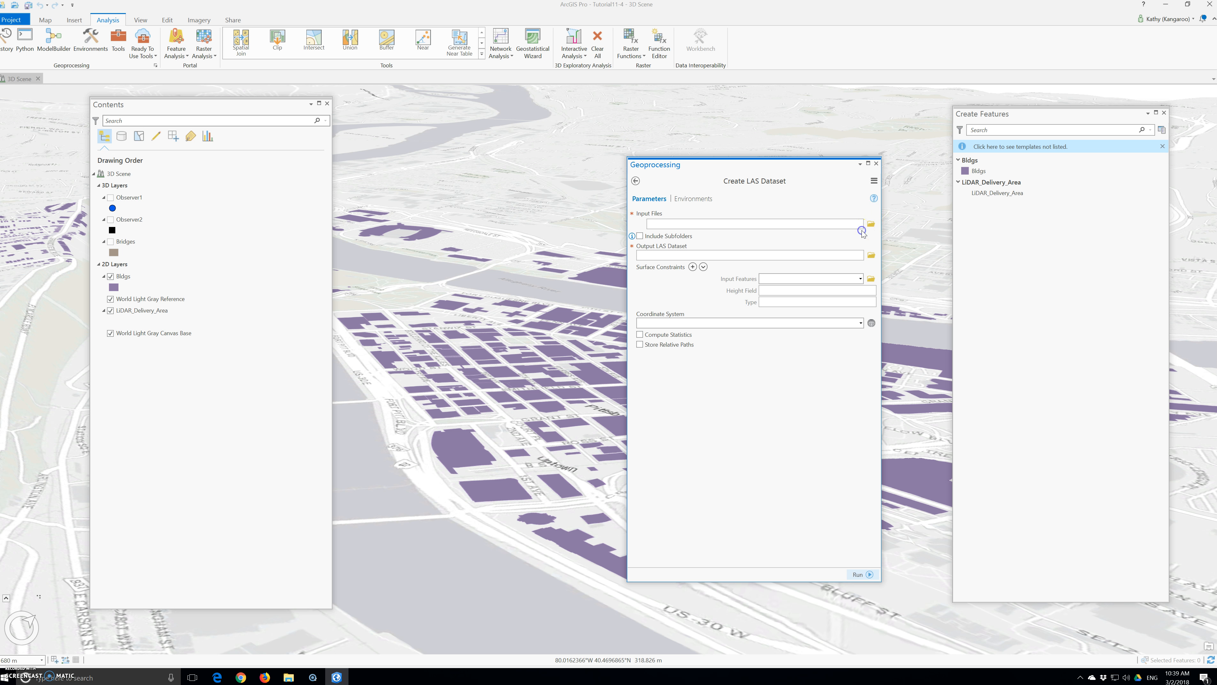
Add the six .las files from Chapter11 > Data > LASFiles as the tool's inputs.
click(870, 223)
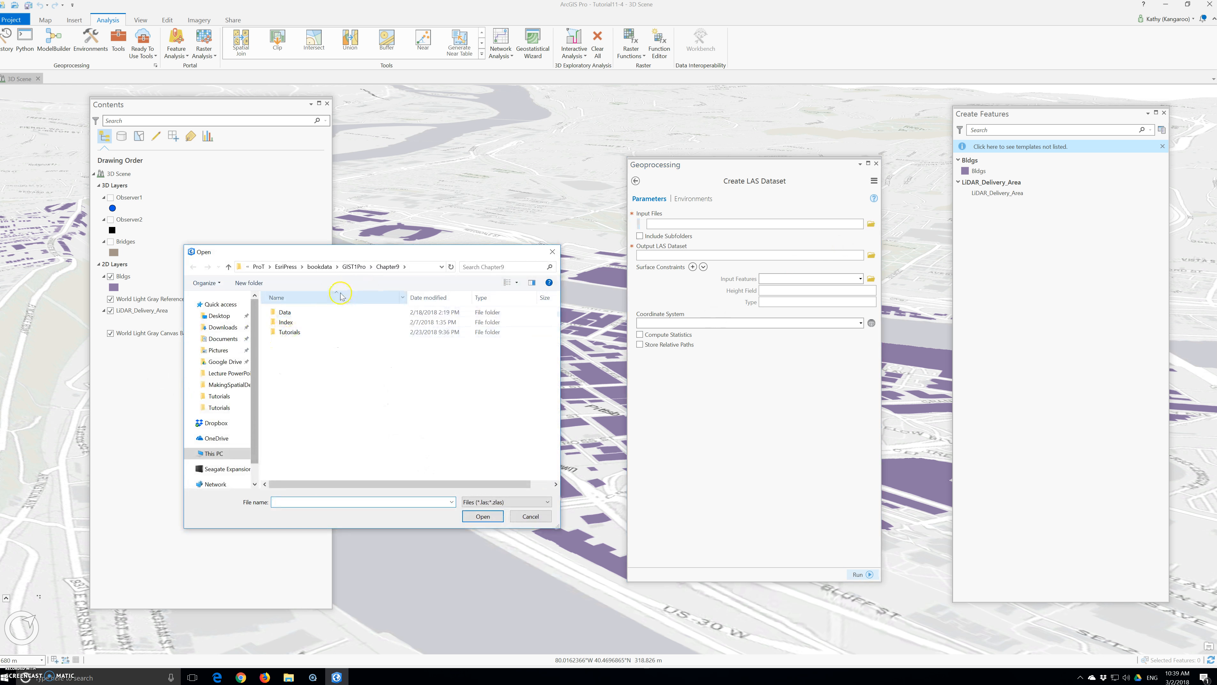
click(353, 267)
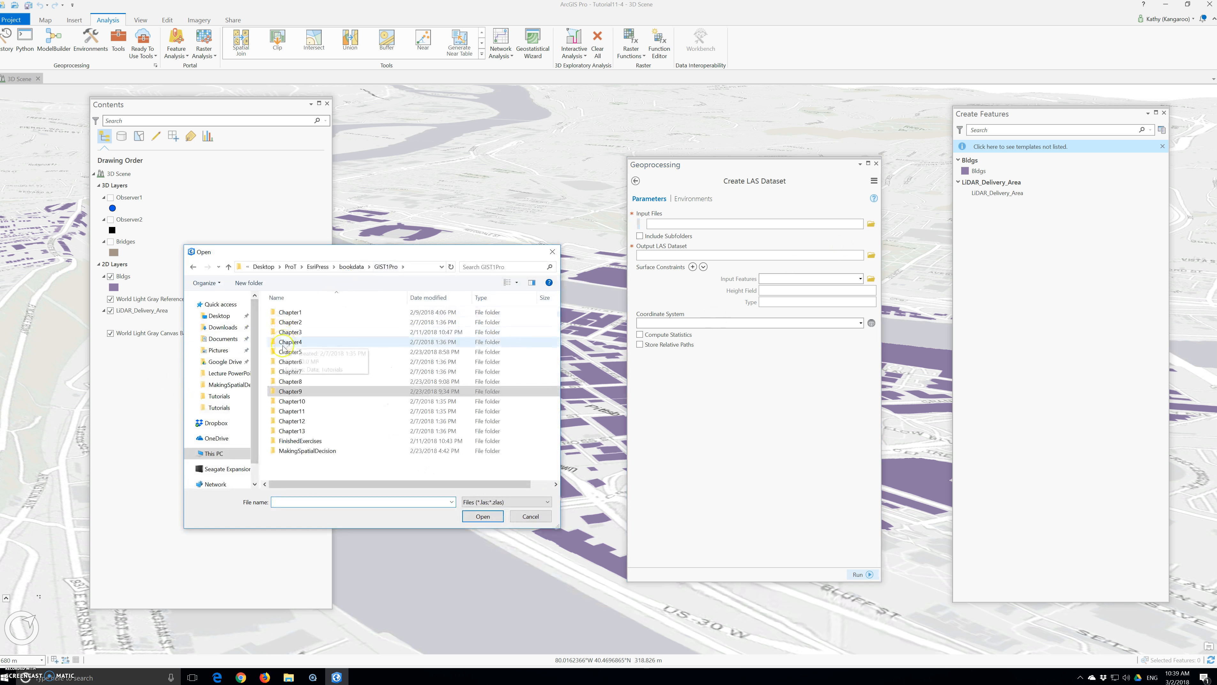
double_click(294, 411)
double_click(290, 322)
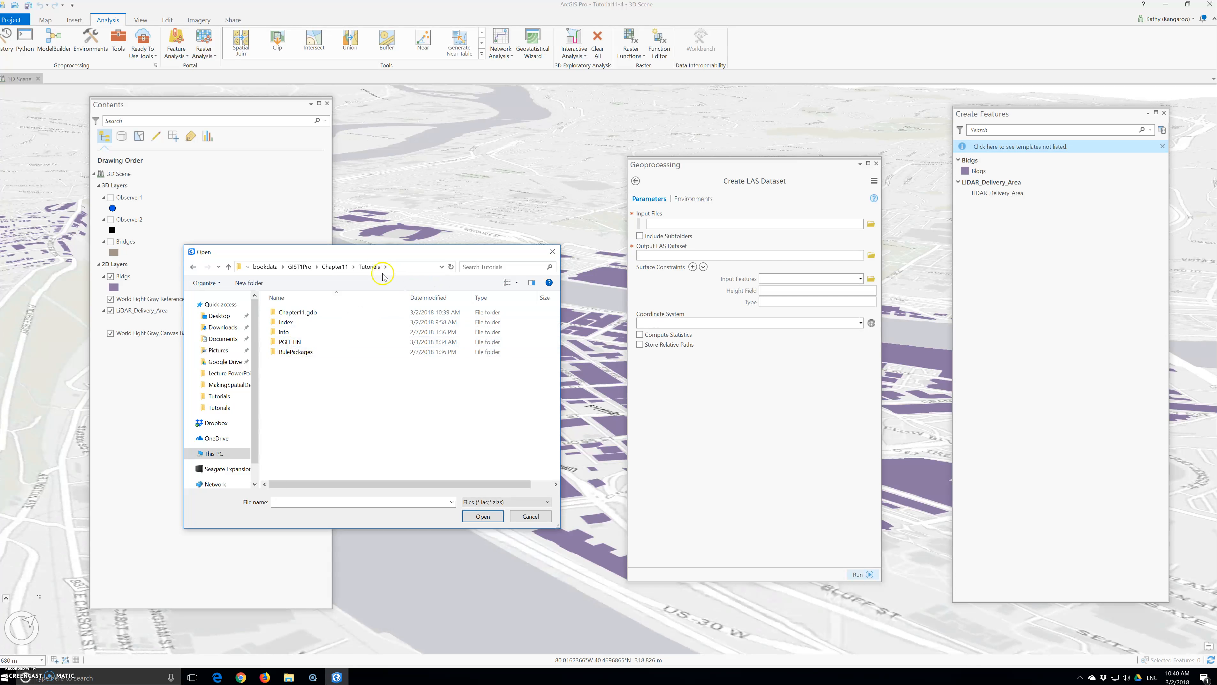
click(334, 267)
click(287, 313)
double_click(287, 313)
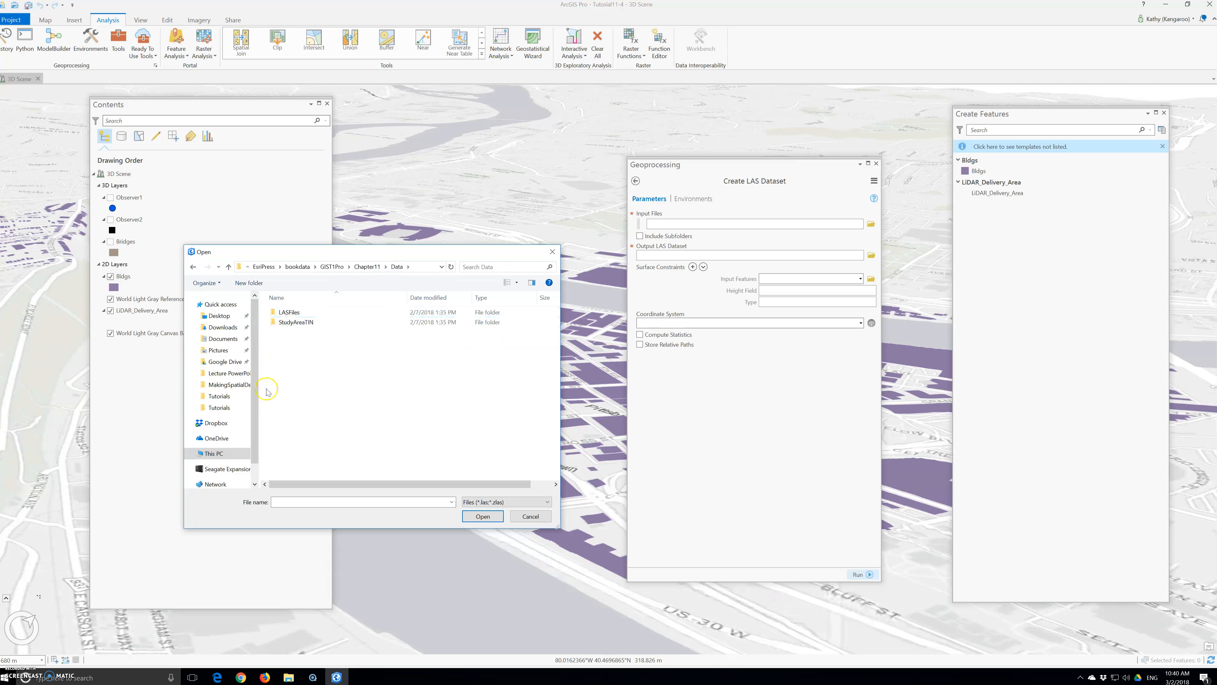
double_click(288, 313)
drag(293, 390, 302, 302)
click(482, 516)
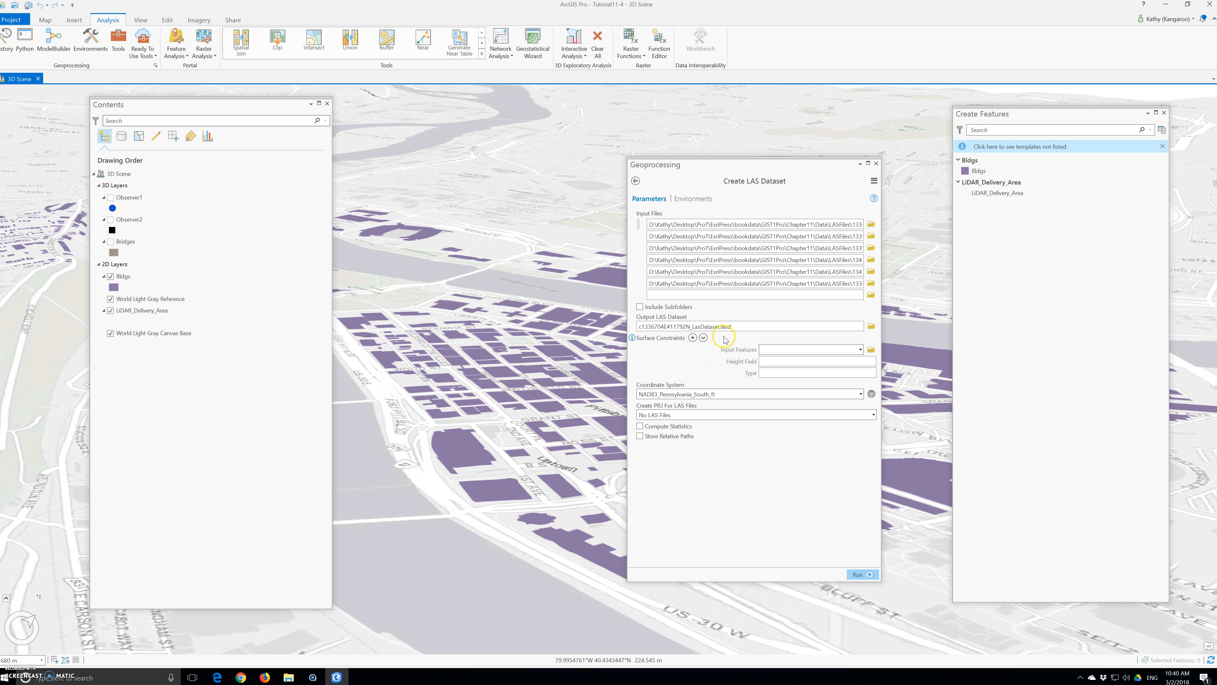
Rename the output LAS dataset to chapter11_LasDataset.lasd, then review its coordinate system.
drag(694, 327, 833, 320)
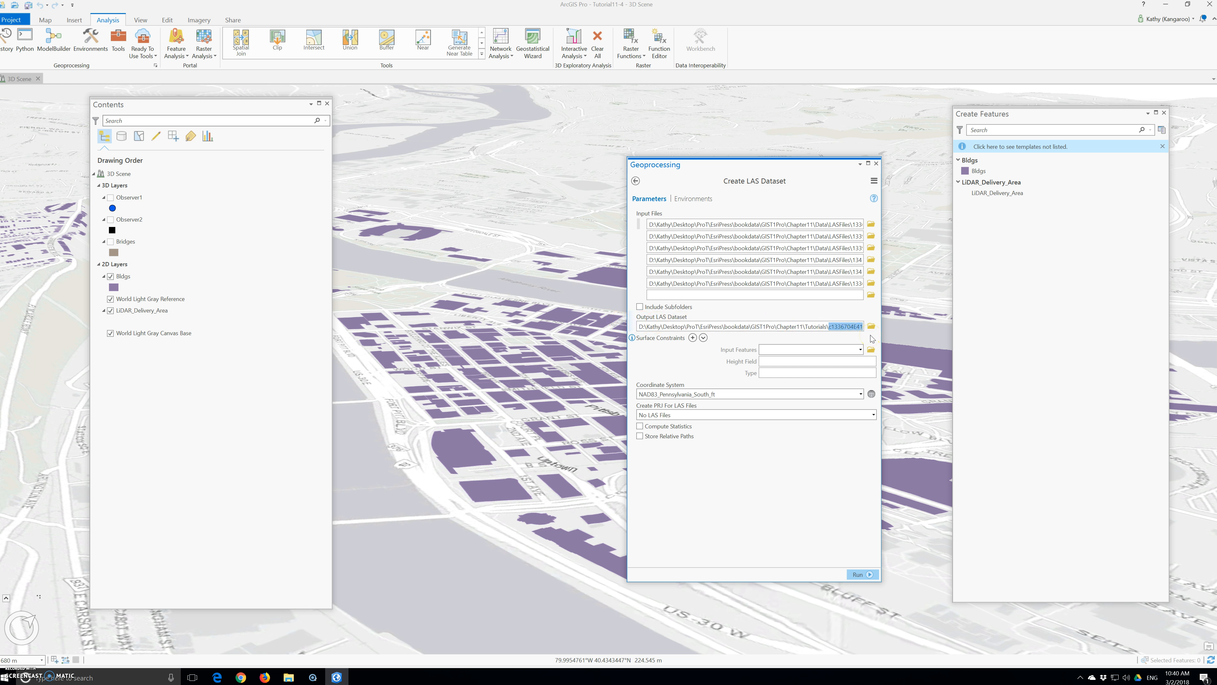
text(chapter11_La)
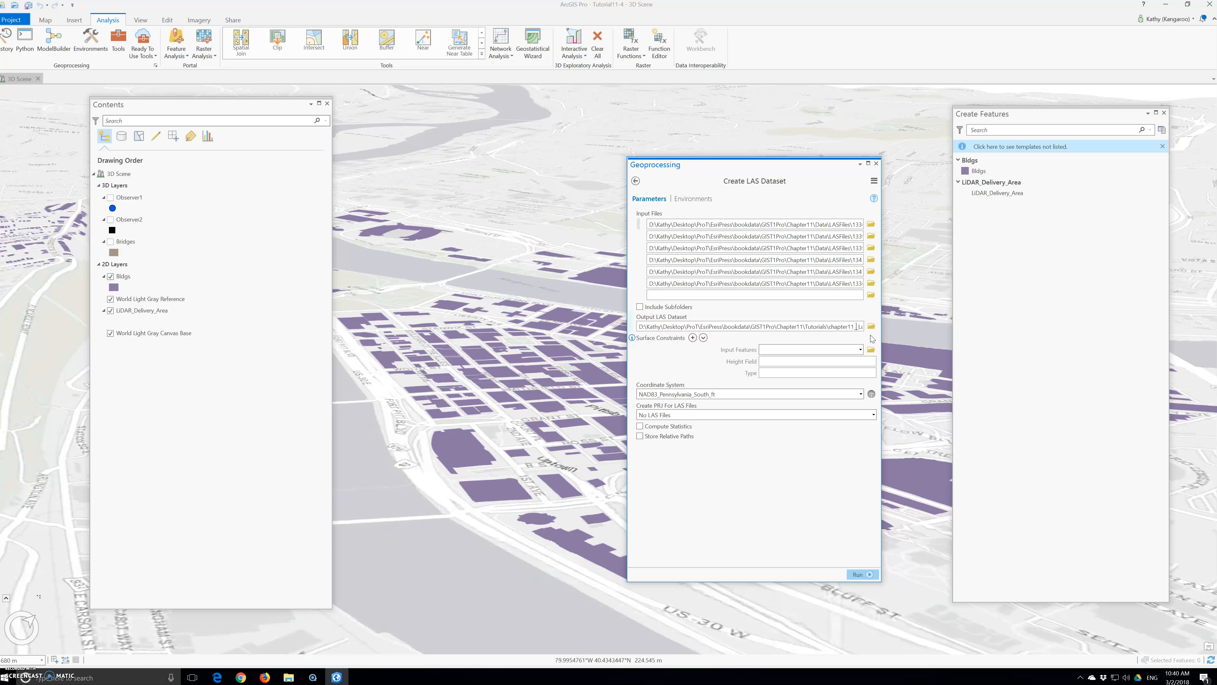
key(Right)
key(Right)
key(Right)
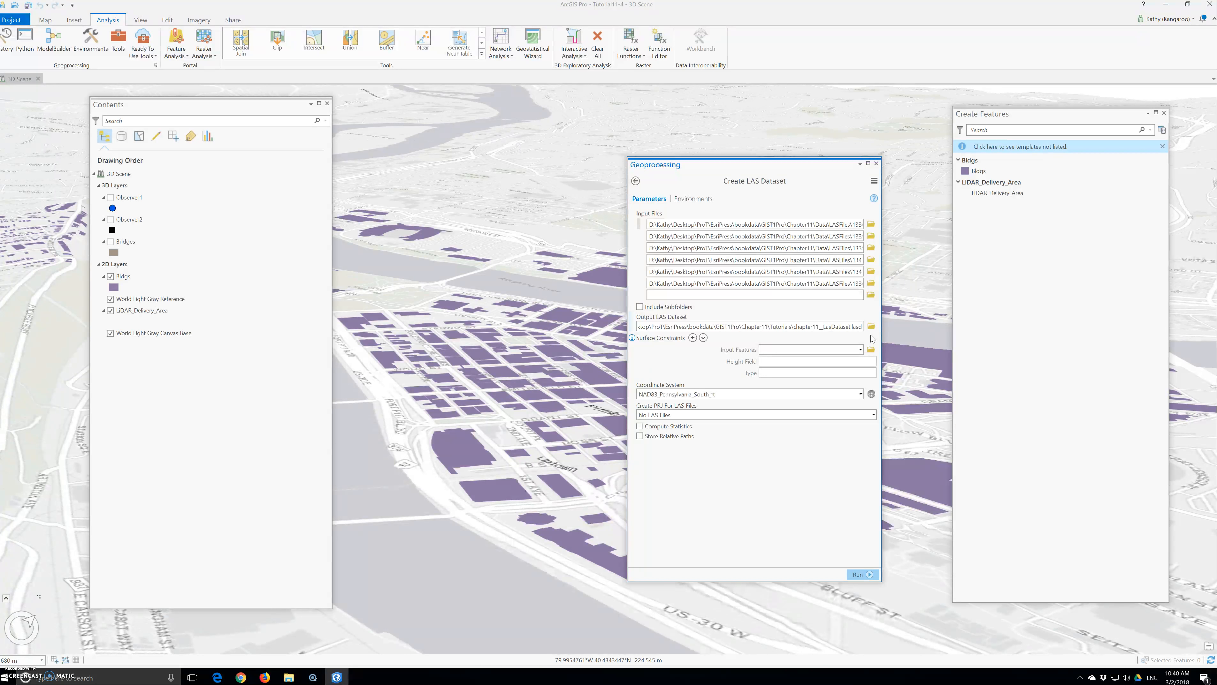
click(871, 395)
Browse the coordinate systems to Projected > State Plane > NAD 1983 (US Feet).
click(870, 394)
click(649, 374)
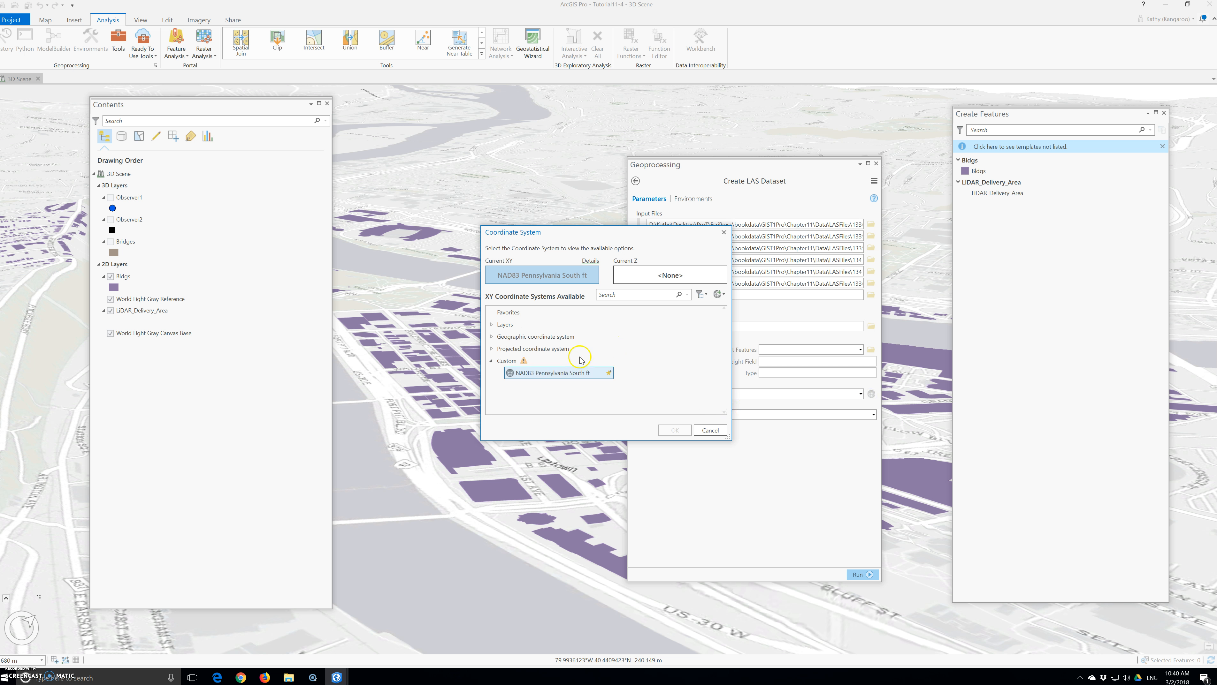
click(507, 350)
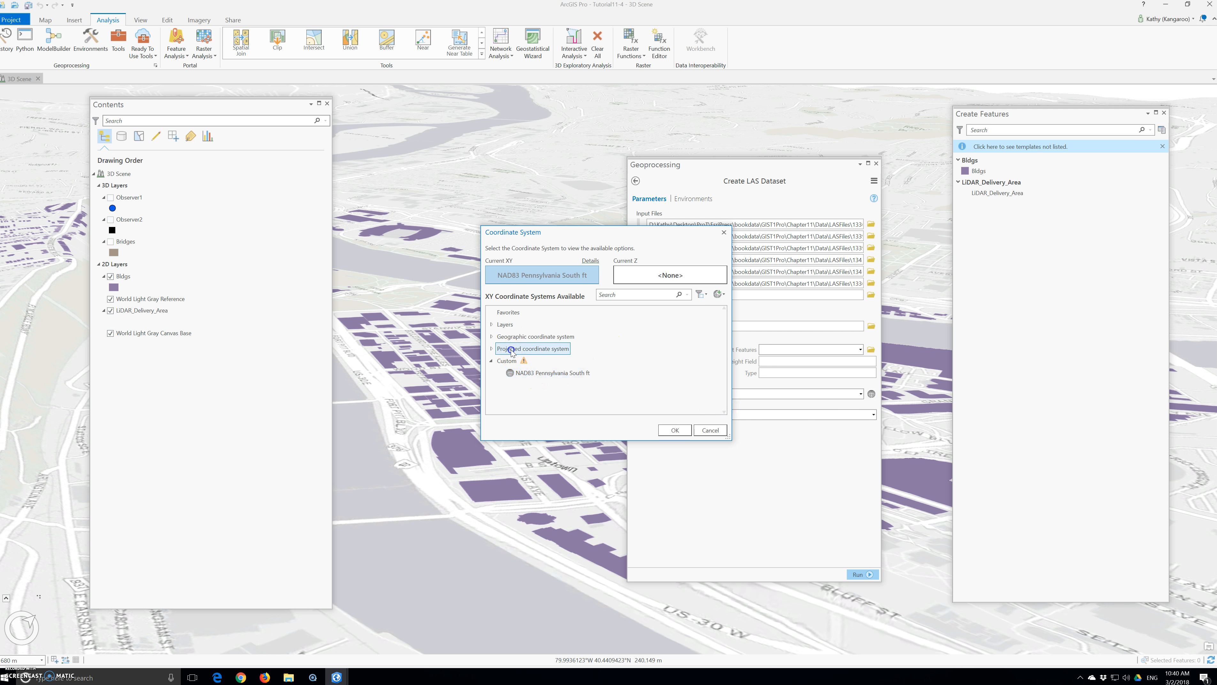
click(492, 349)
click(519, 385)
click(499, 385)
click(536, 388)
scroll(536, 388, down, 2)
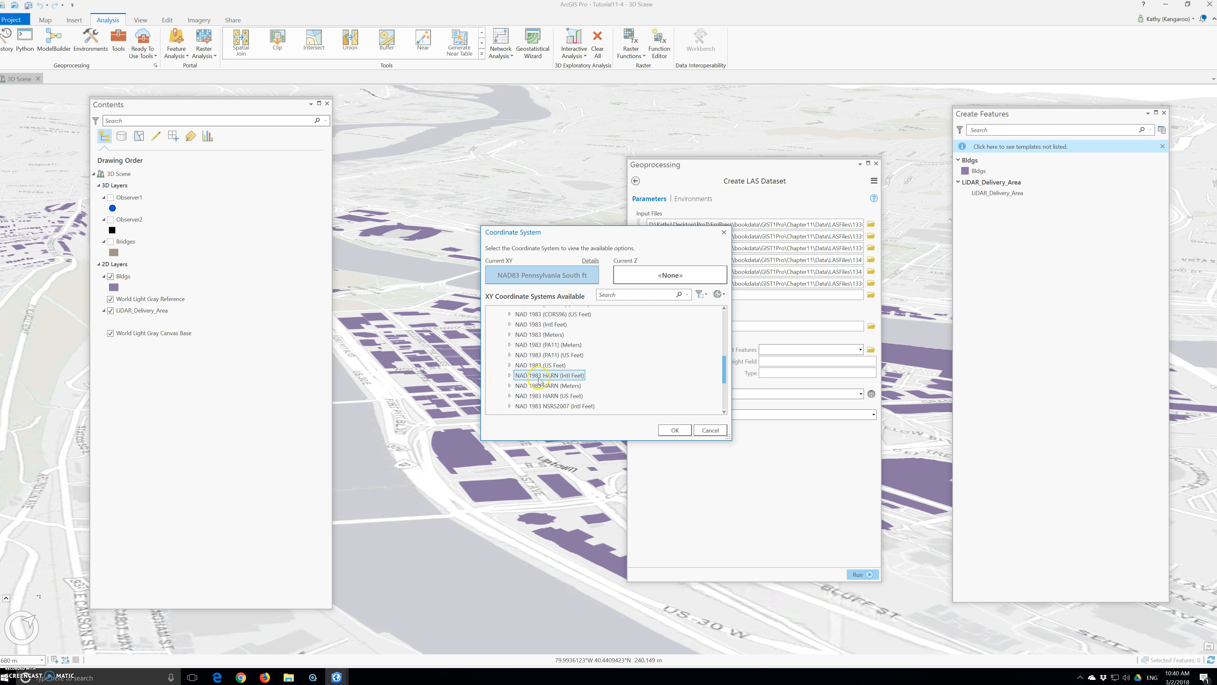
click(507, 364)
Select NAD 1983 StatePlane Pennsylvania South FIPS 3702 (US Feet) and confirm it.
scroll(518, 368, down, 12)
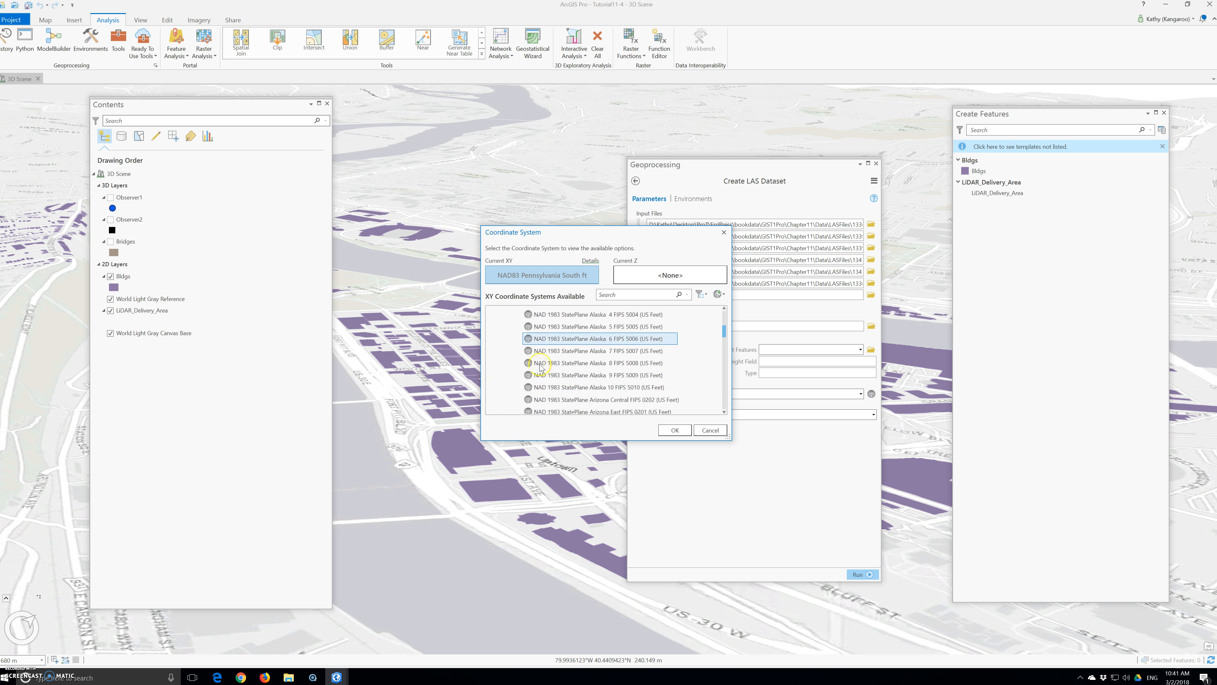
scroll(540, 369, down, 9)
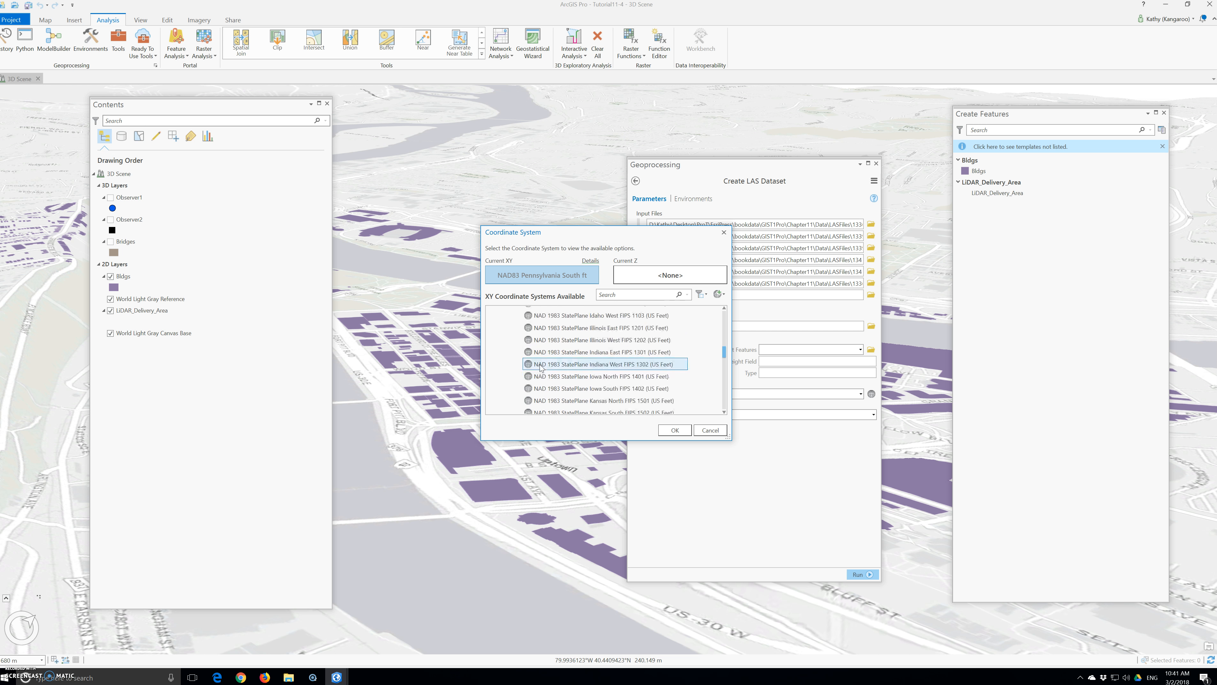
scroll(540, 368, down, 8)
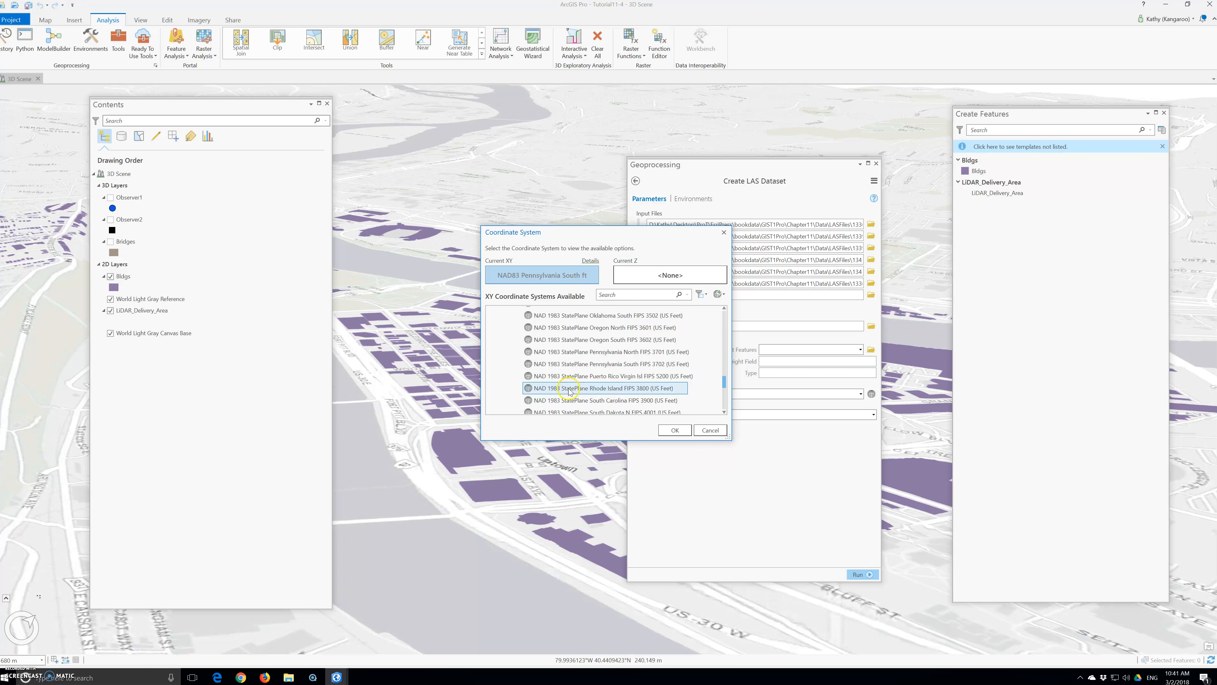
click(540, 366)
click(670, 432)
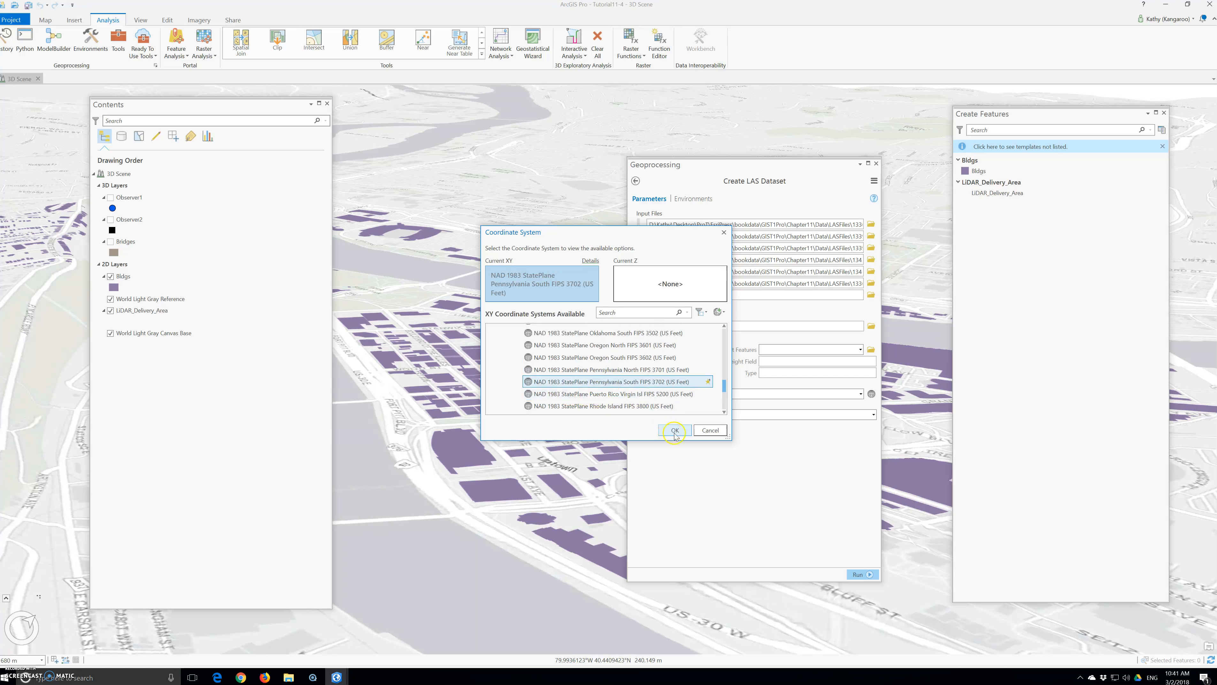
click(674, 432)
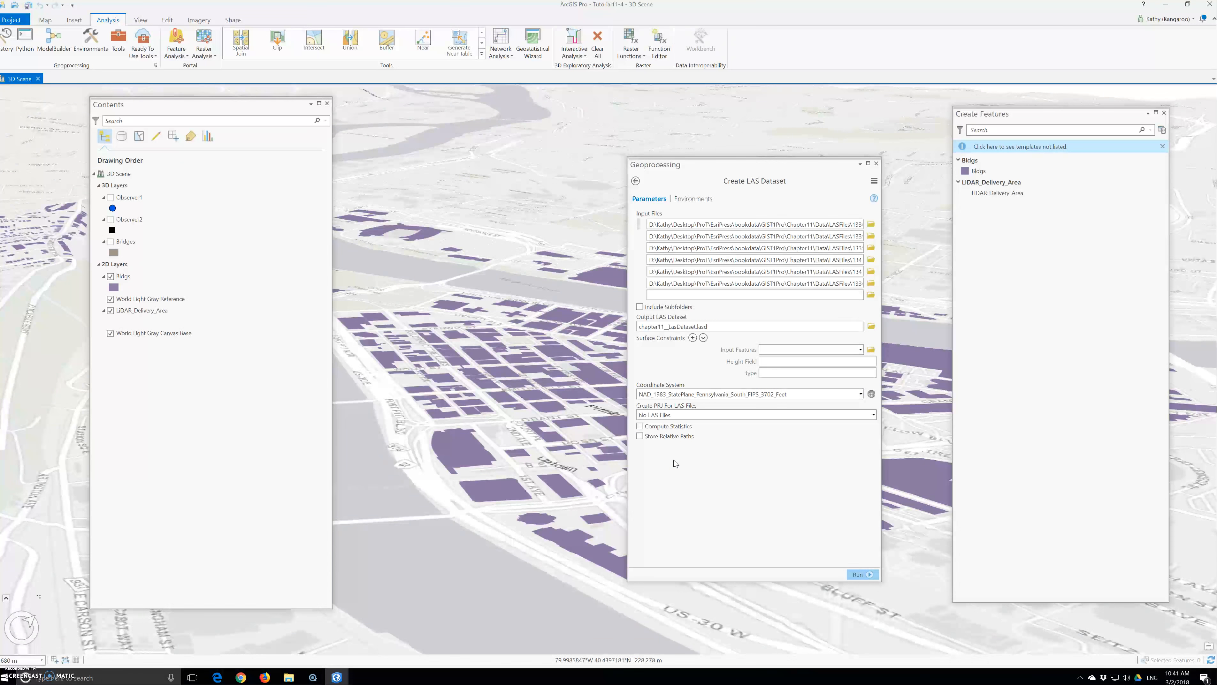
Run Create LAS Dataset to build chapter11_LasDataset.lasd, then close the Geoprocessing pane.
click(862, 575)
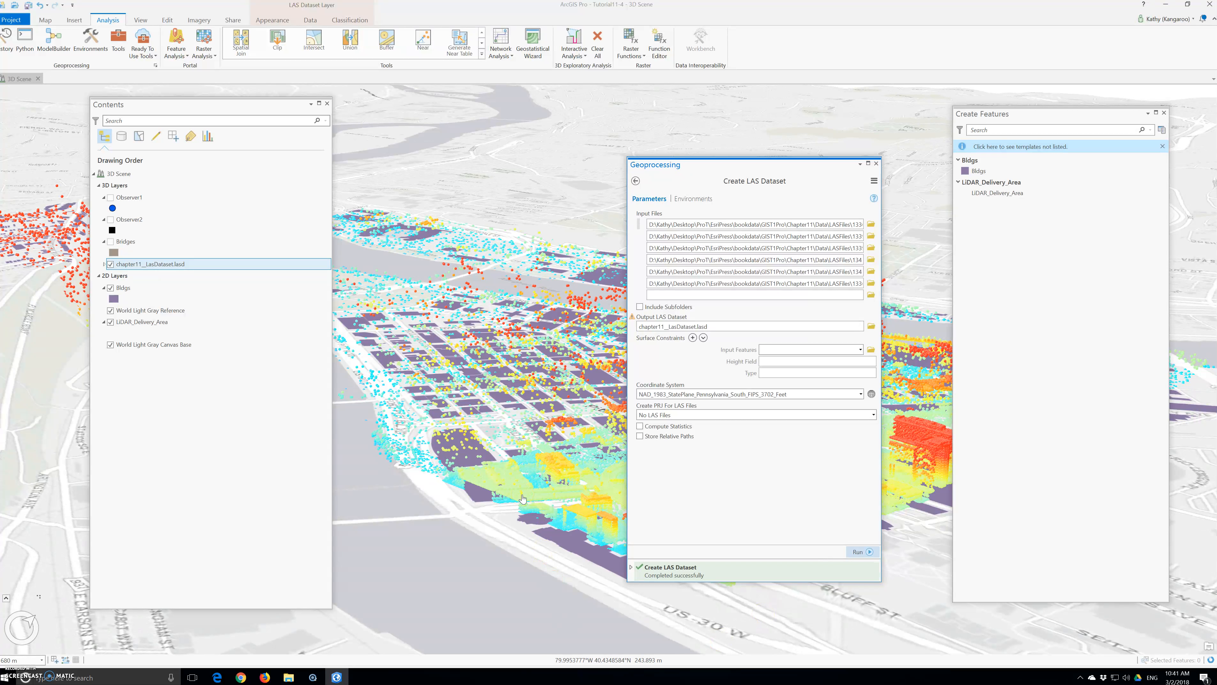
click(876, 163)
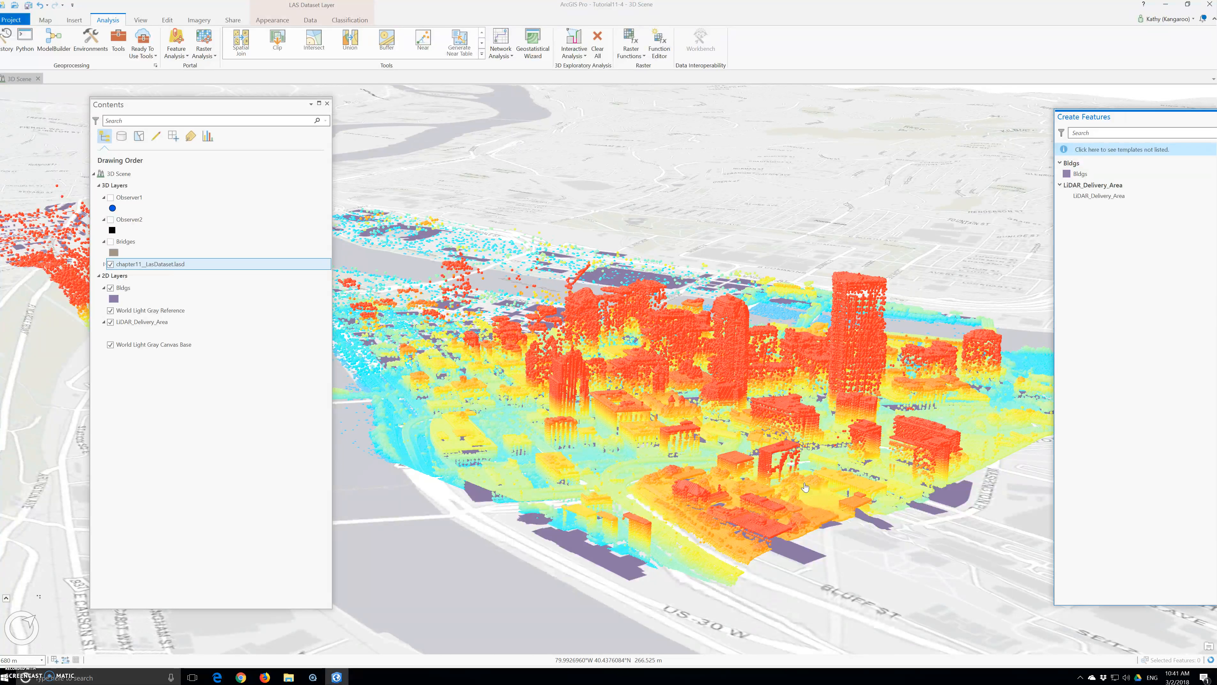
Switch the ribbon to the Map tab to show navigation and layer tools.
click(45, 20)
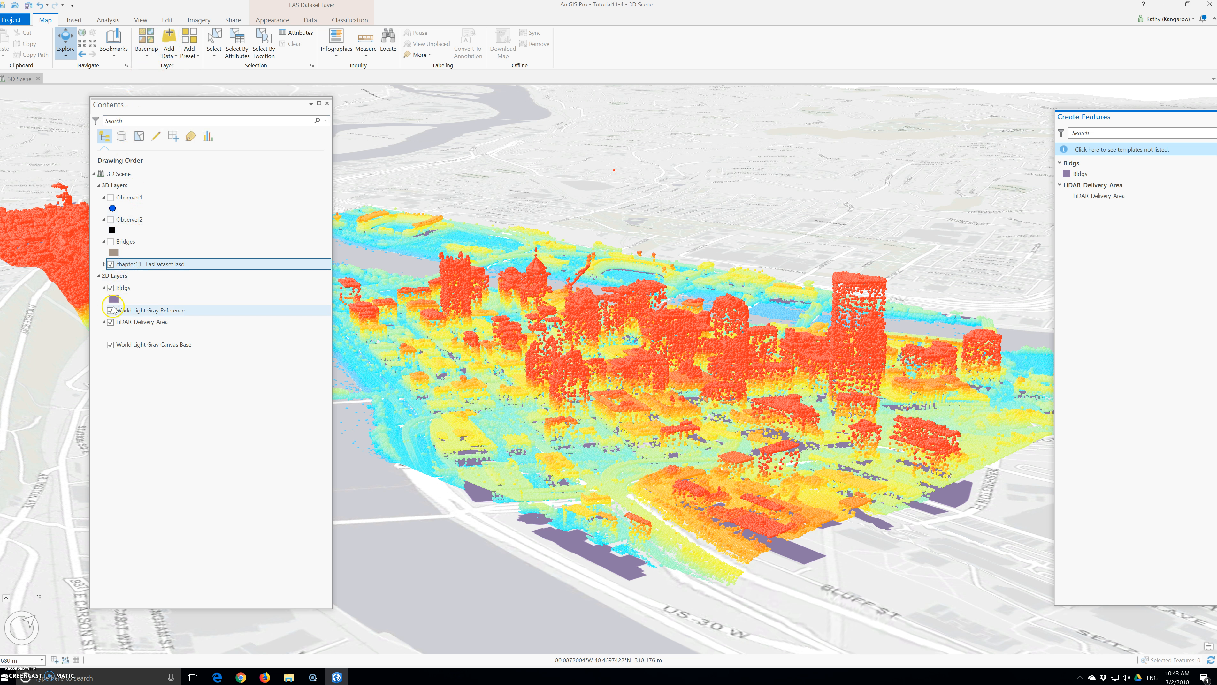
Expand the chapter11_LasDataset.lasd layer's elevation legend in Contents.
click(104, 264)
click(139, 269)
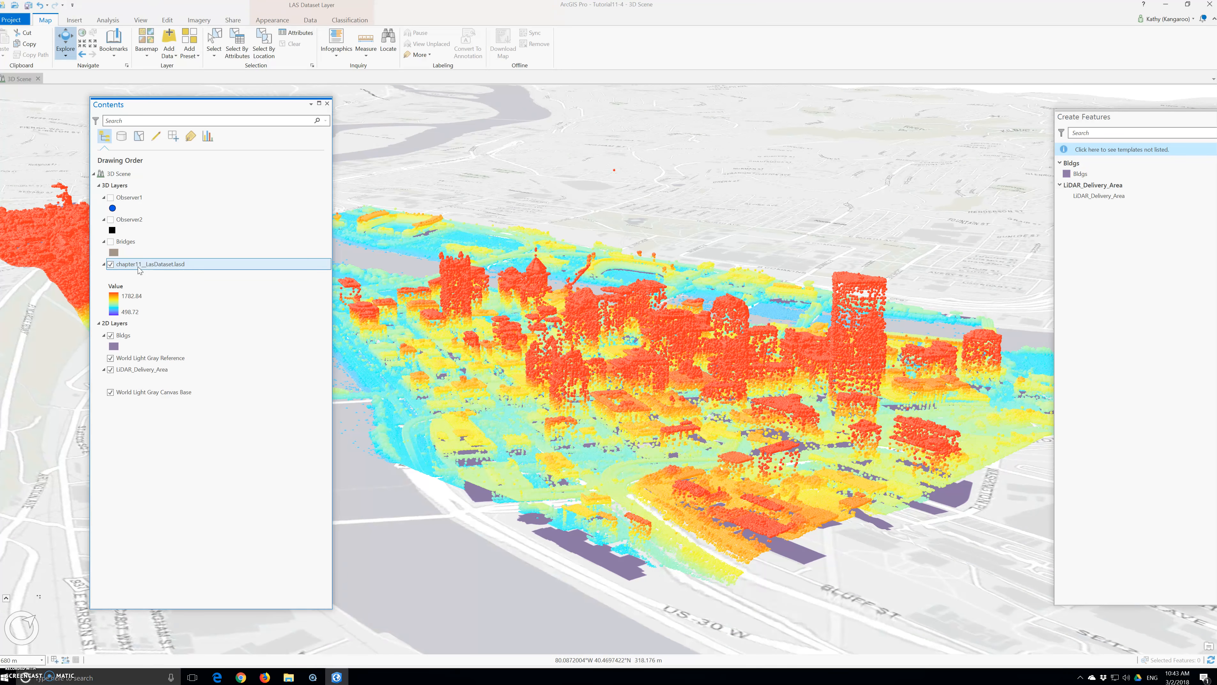
click(145, 268)
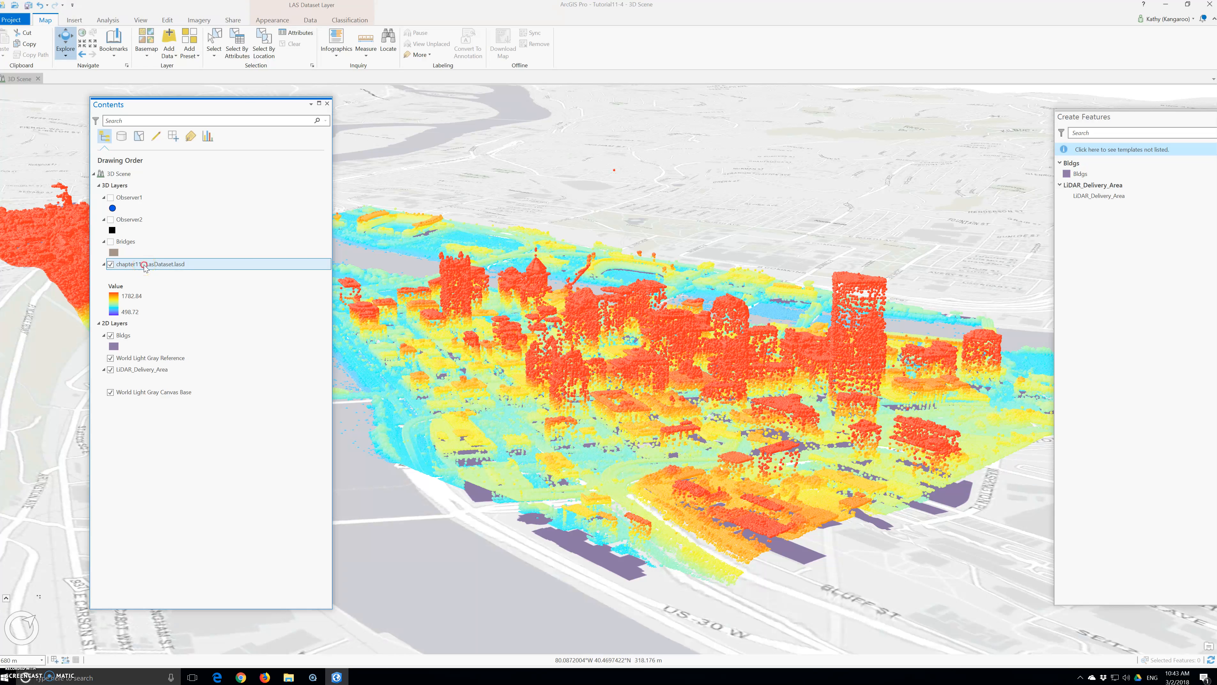
Review the layer's LAS Filters options, including All Points and 1st Return.
right_click(145, 268)
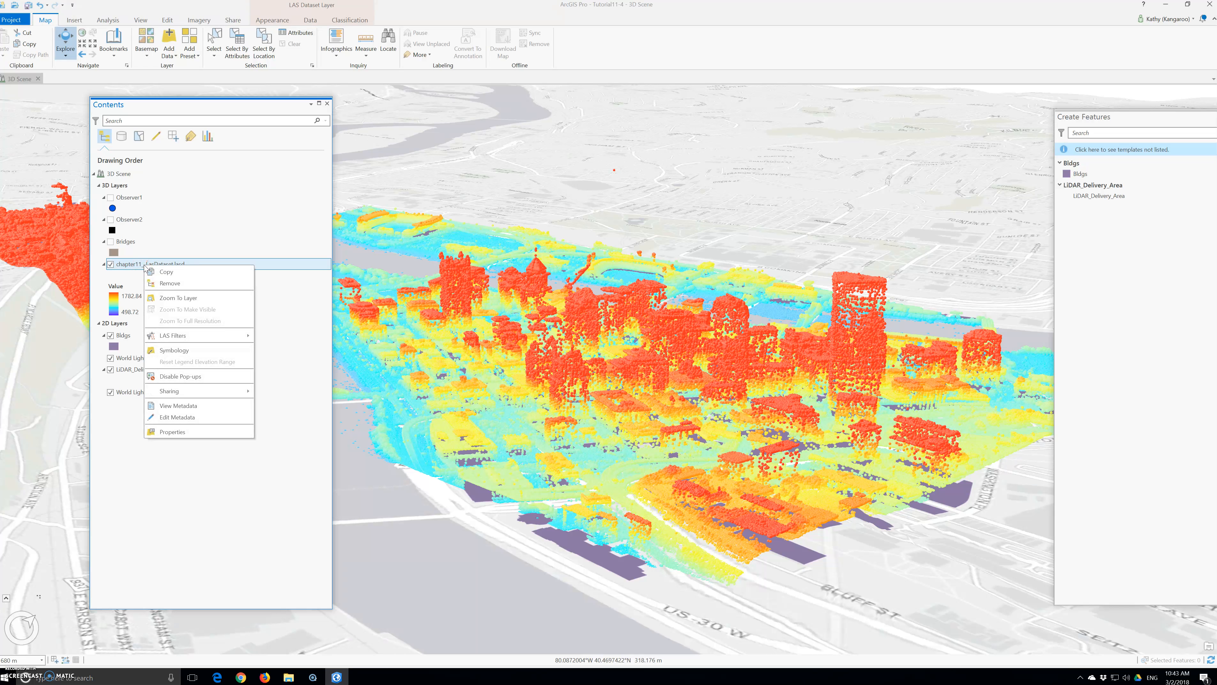
click(187, 338)
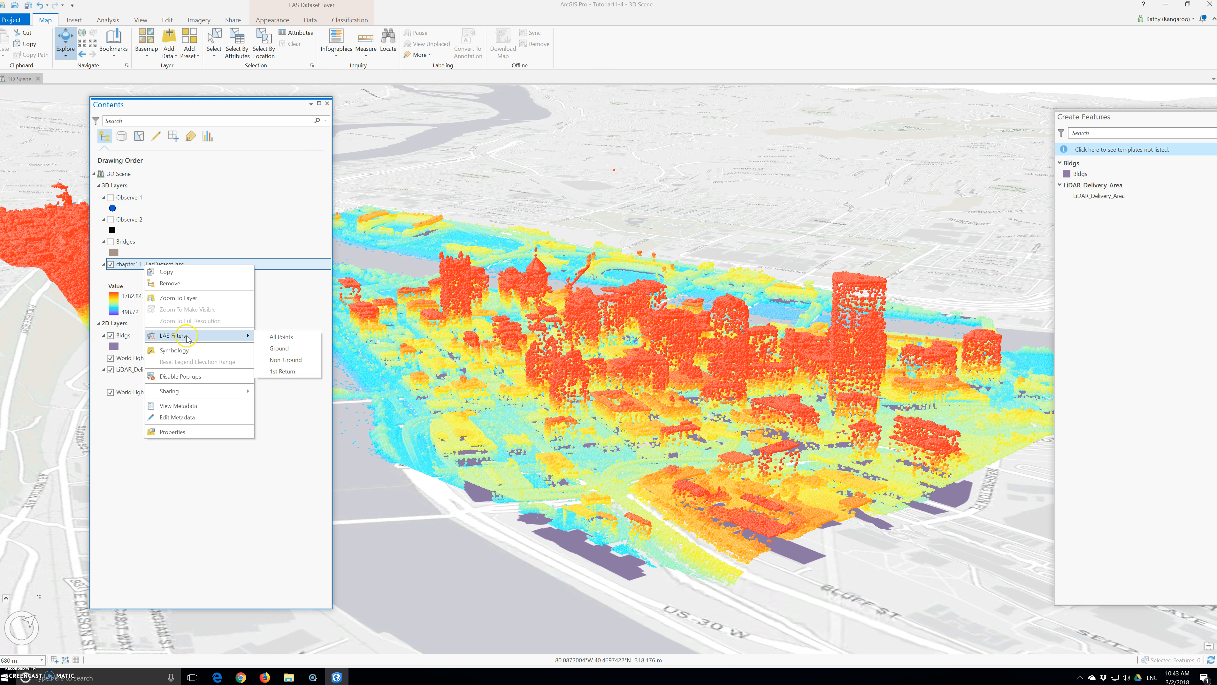
click(291, 375)
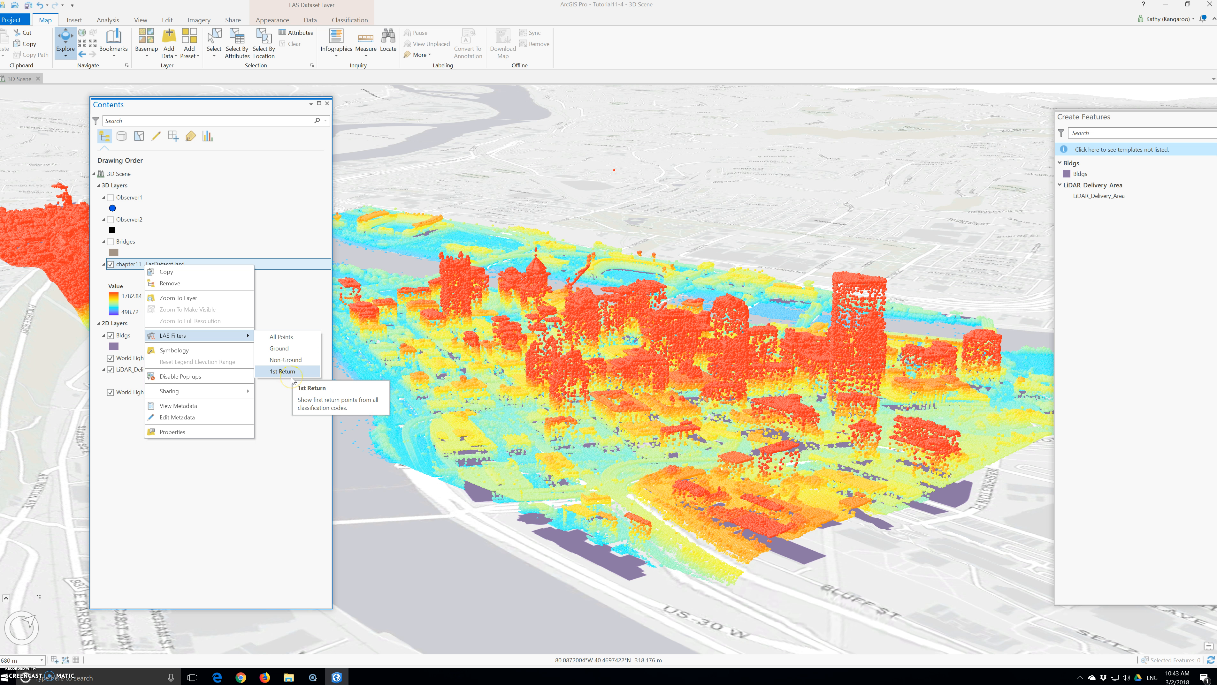
click(284, 338)
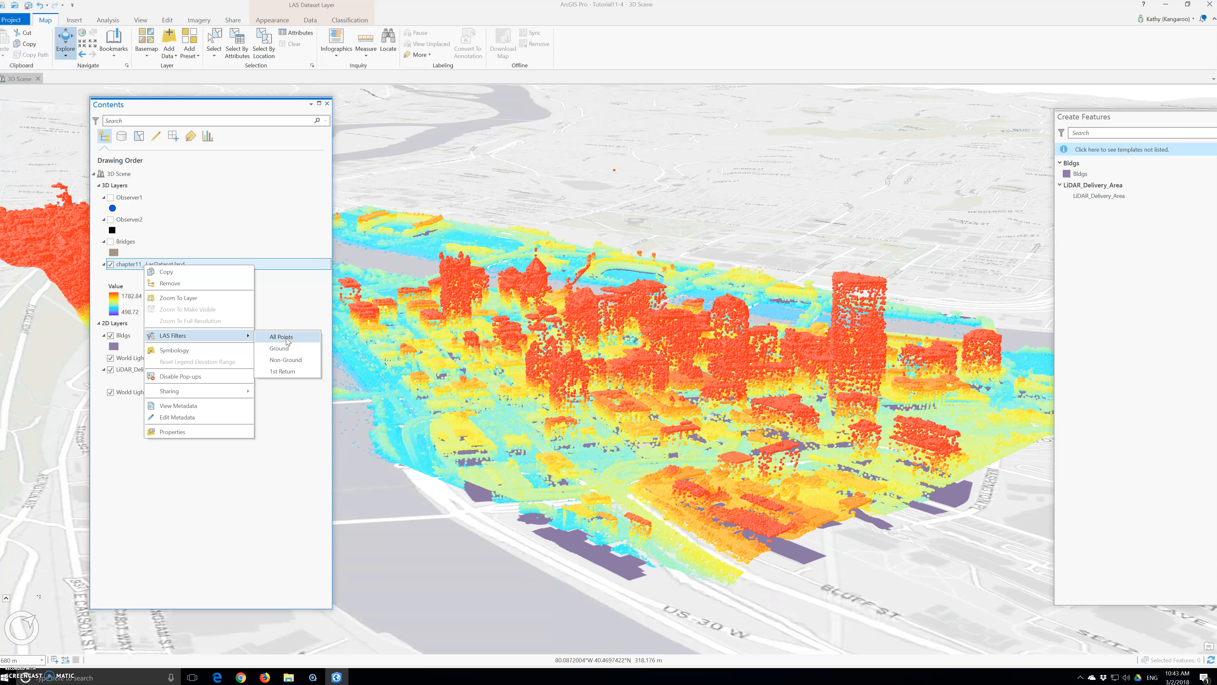
click(186, 339)
click(217, 336)
mouse_move(218, 336)
click(284, 373)
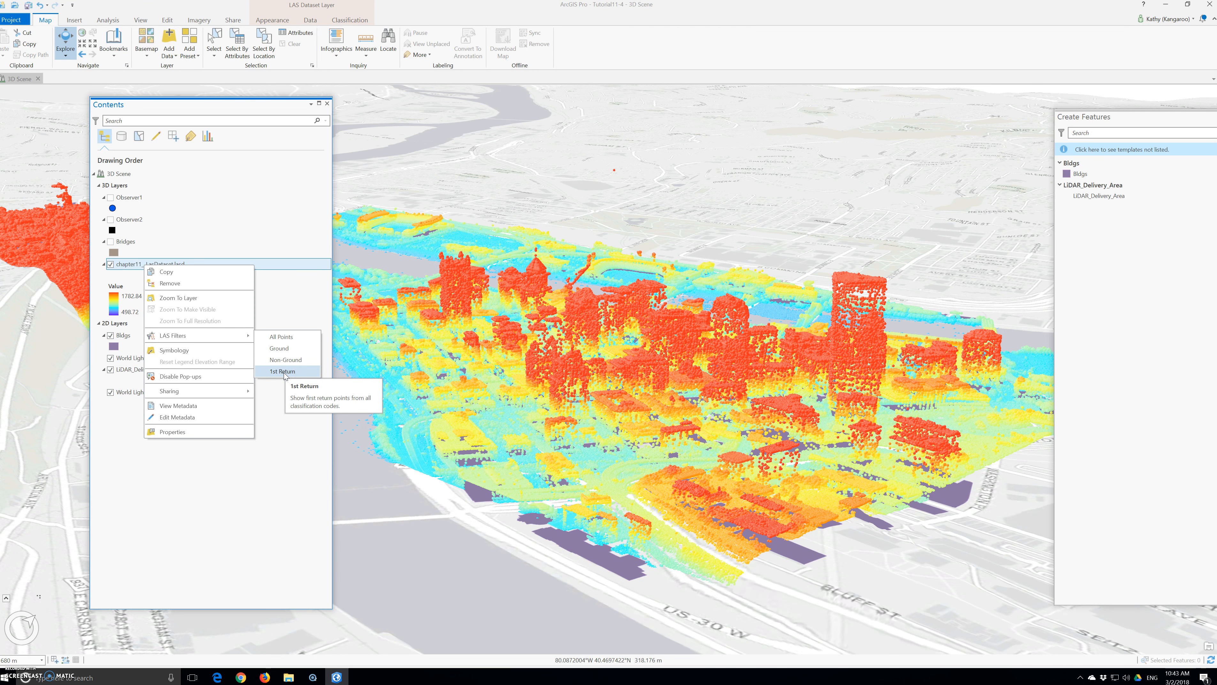
click(299, 367)
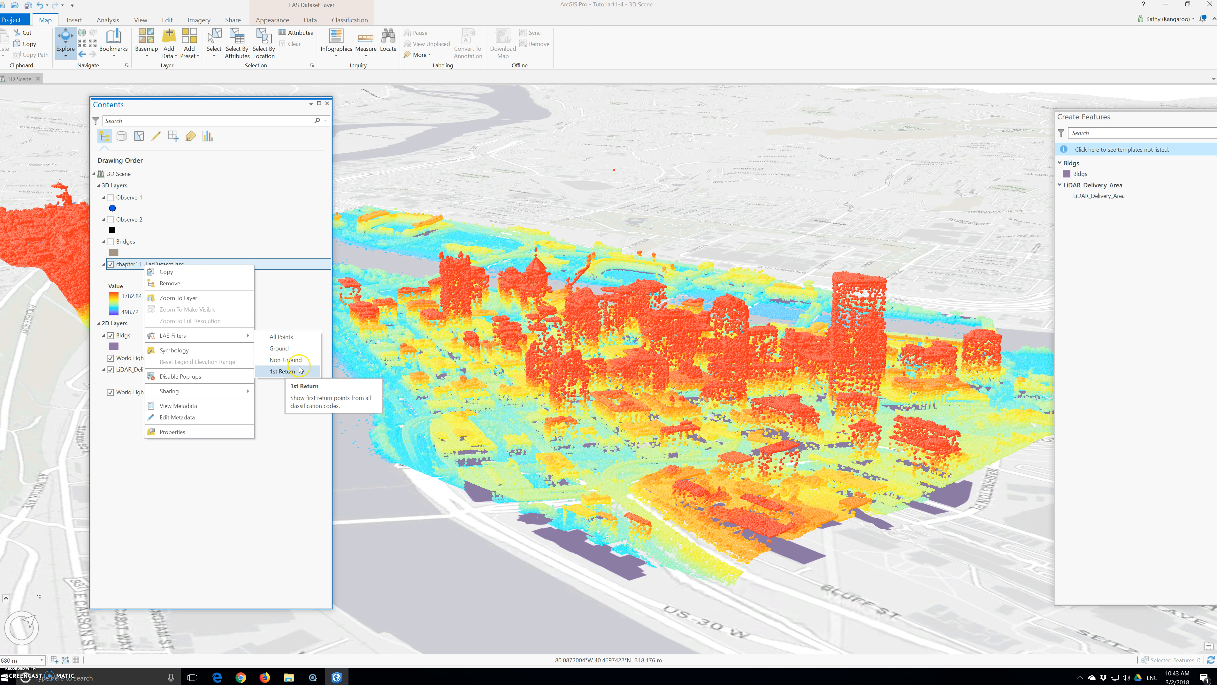
click(280, 373)
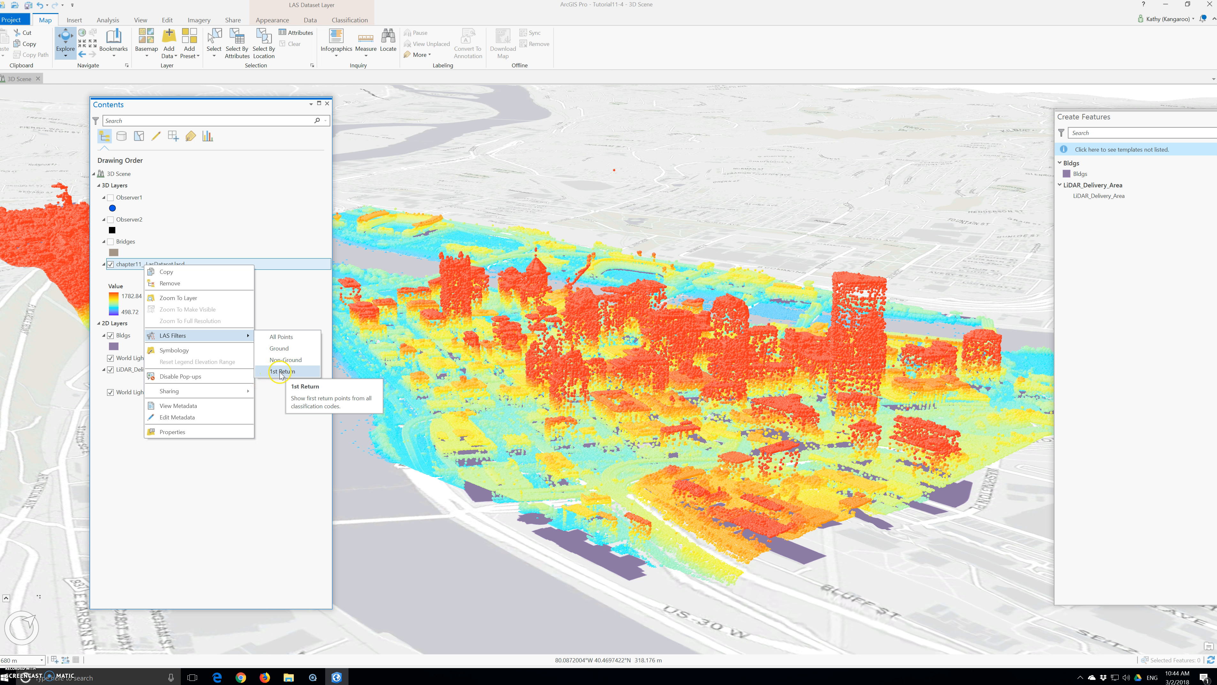
Apply the 1st Return LAS filter to chapter11_LasDataset.lasd and show the LAS Dataset Layer Appearance tab.
click(280, 372)
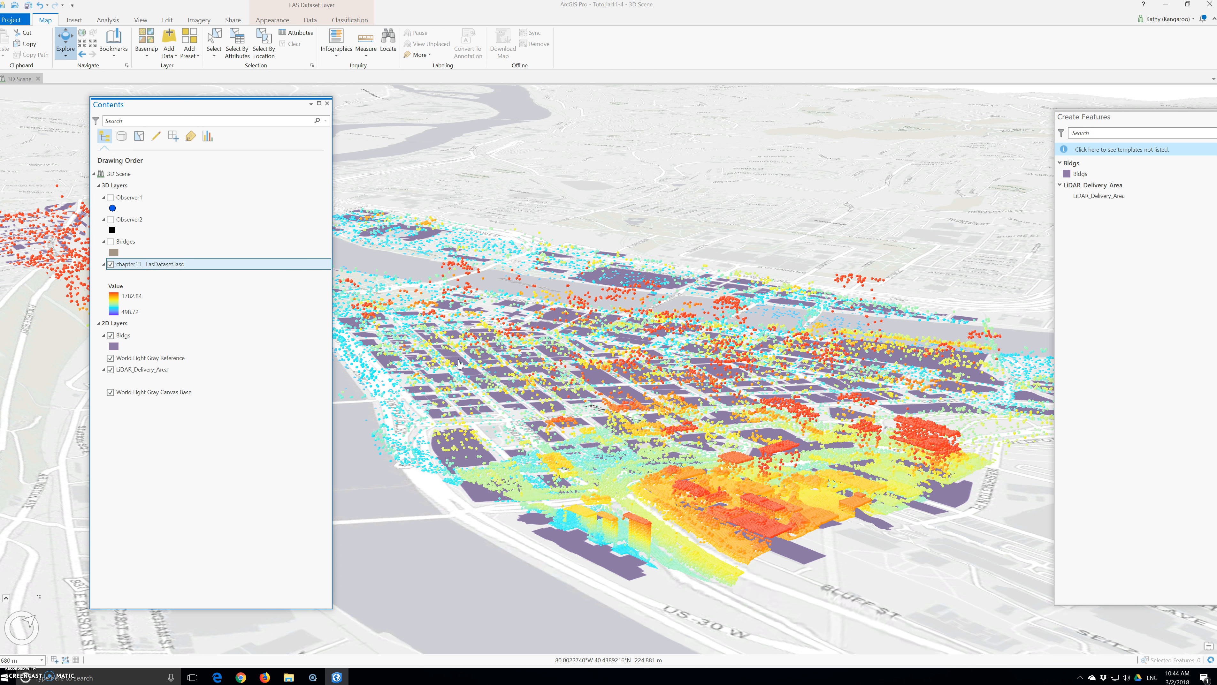
click(272, 19)
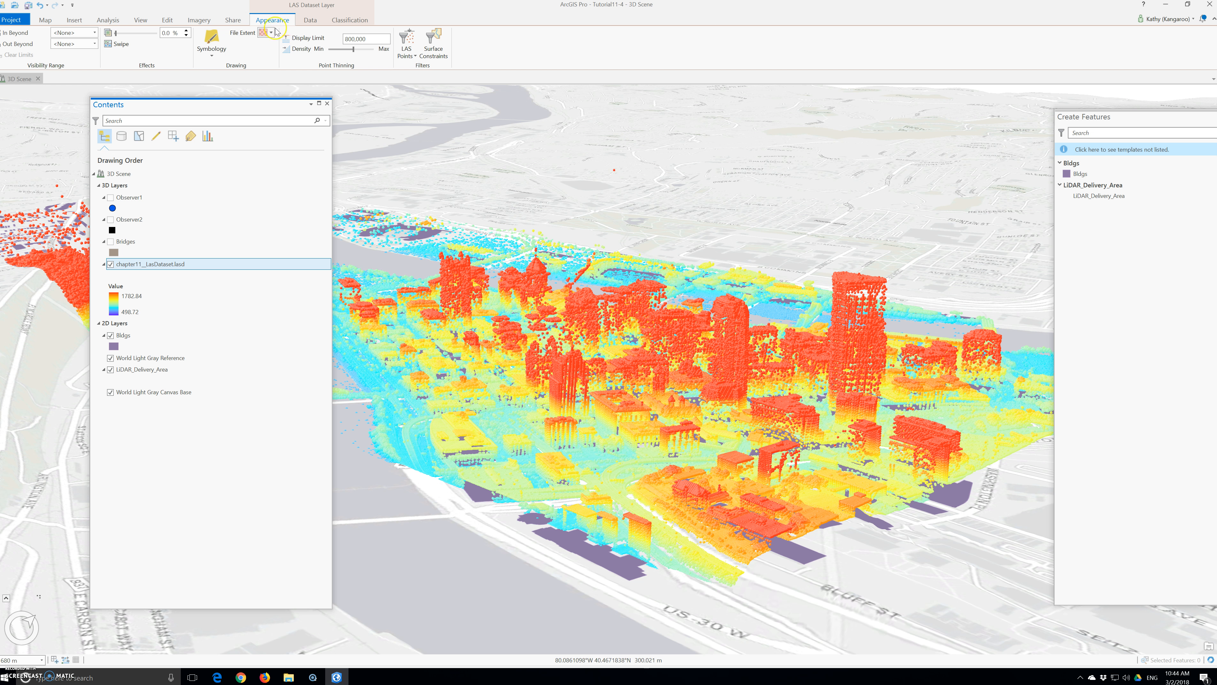
Search the geoprocessing tools for 'Las dataset to raster' and open LAS Dataset To Raster.
click(110, 19)
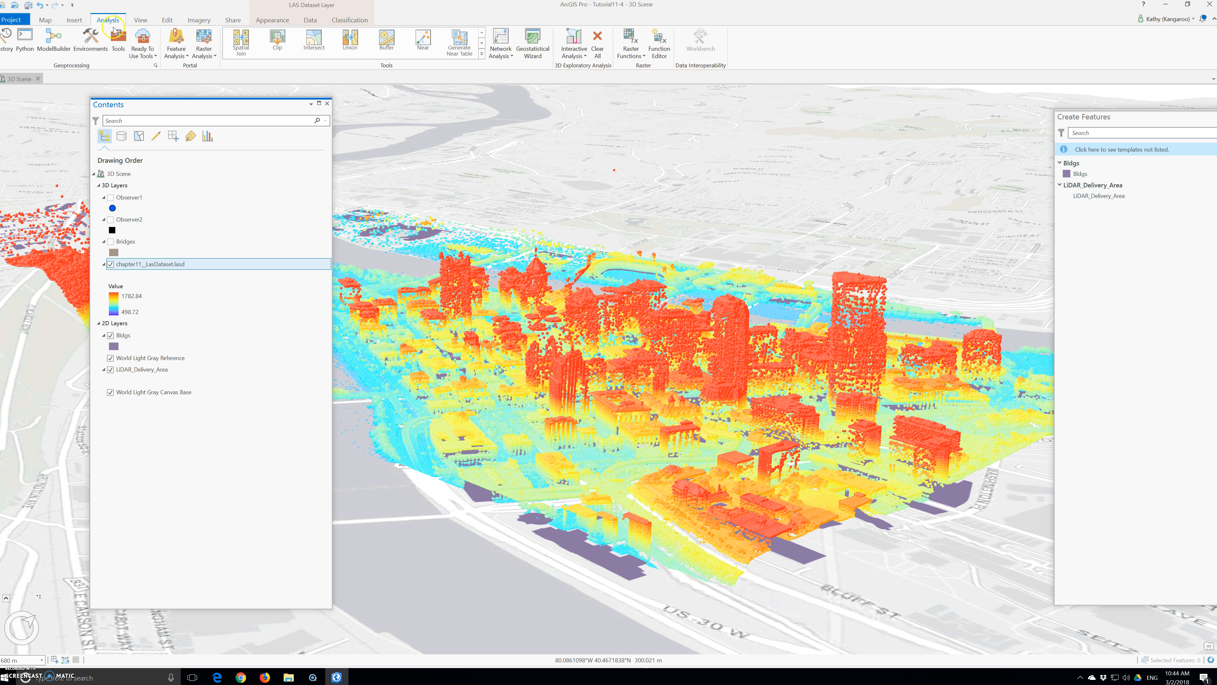
click(118, 41)
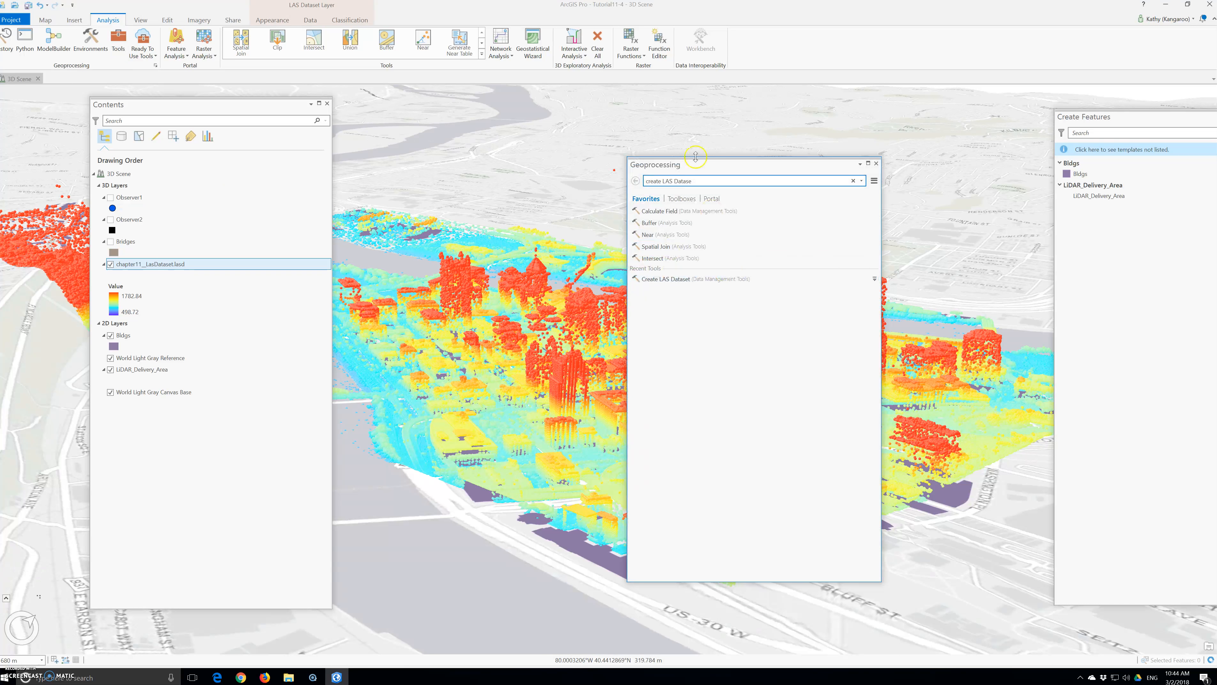
drag(697, 180, 635, 179)
key(BackSpace)
key(BackSpace)
key(BackSpace)
key(BackSpace)
key(BackSpace)
key(BackSpace)
key(BackSpace)
key(BackSpace)
key(BackSpace)
key(BackSpace)
key(BackSpace)
key(BackSpace)
key(BackSpace)
key(BackSpace)
key(BackSpace)
key(BackSpace)
key(BackSpace)
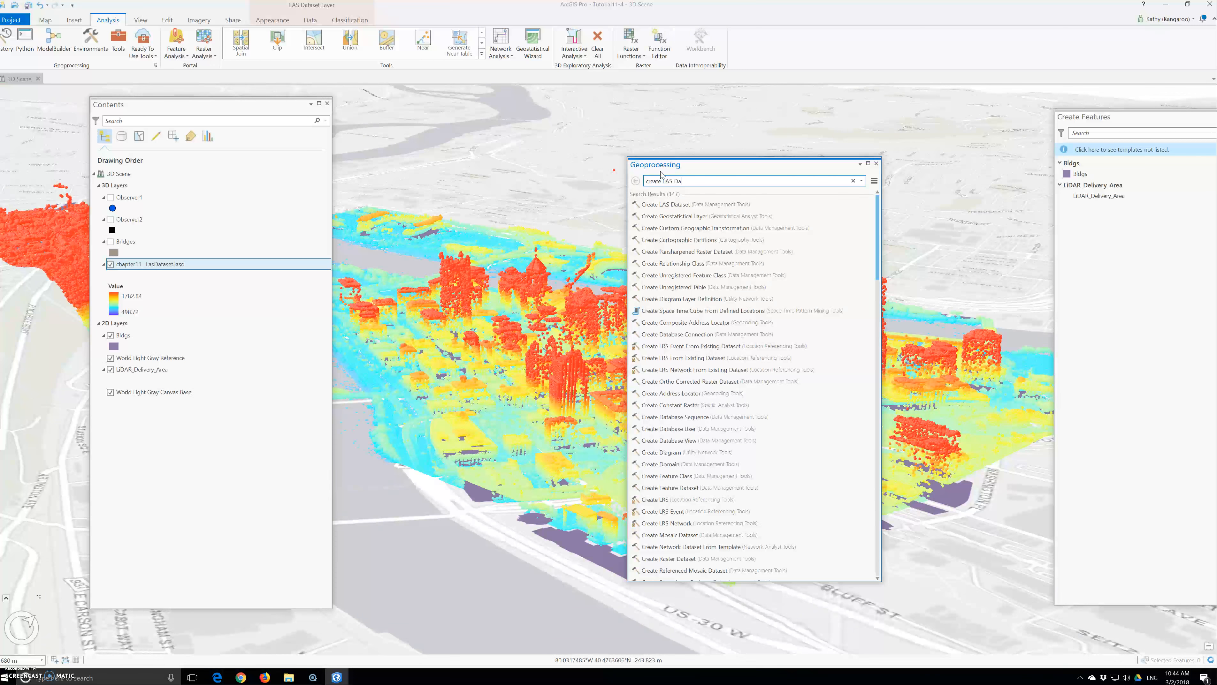
text(L)
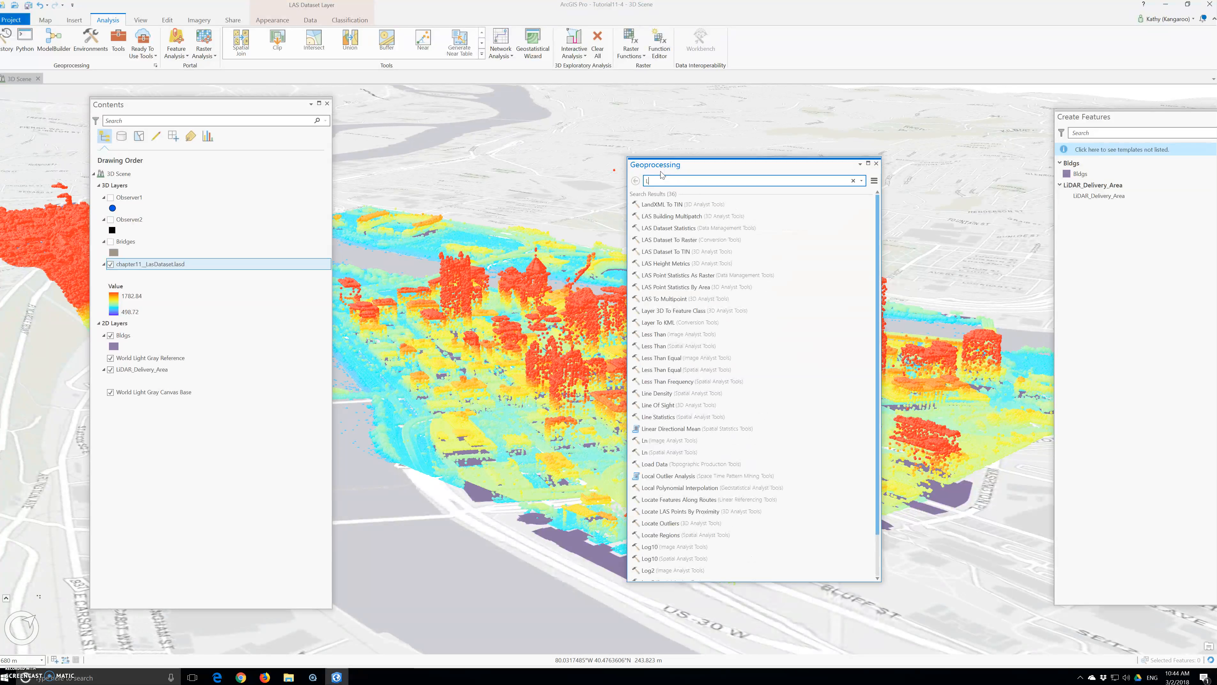
text(as dataset to raster)
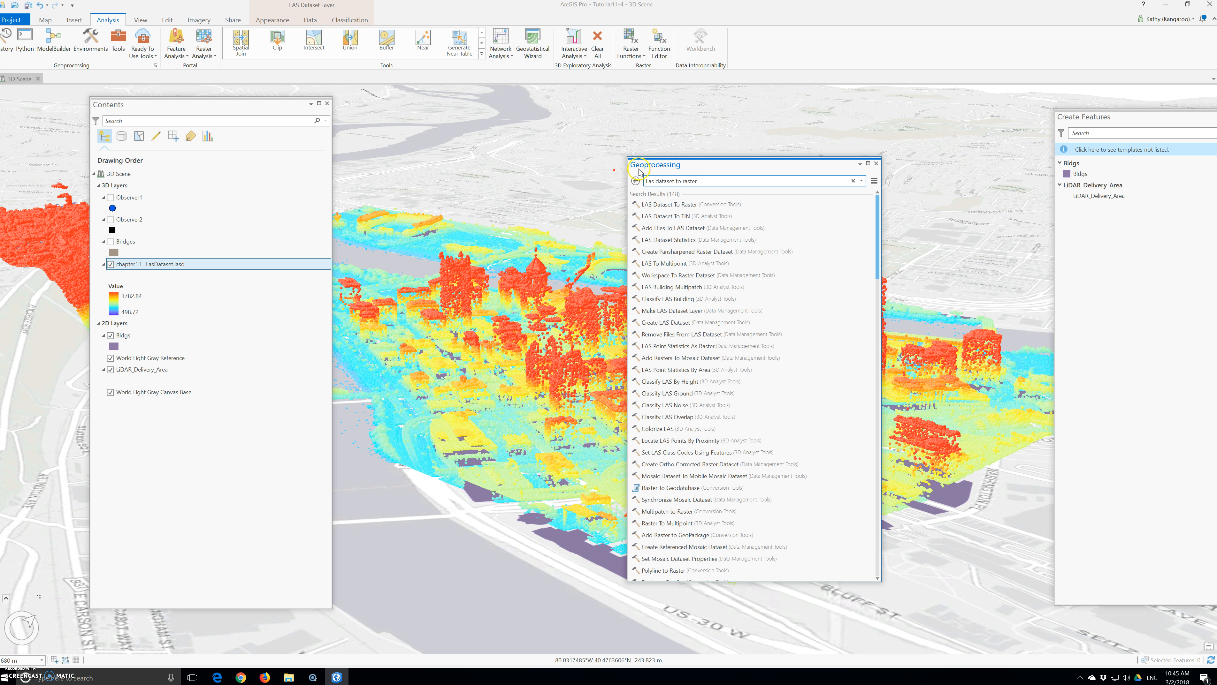
click(670, 205)
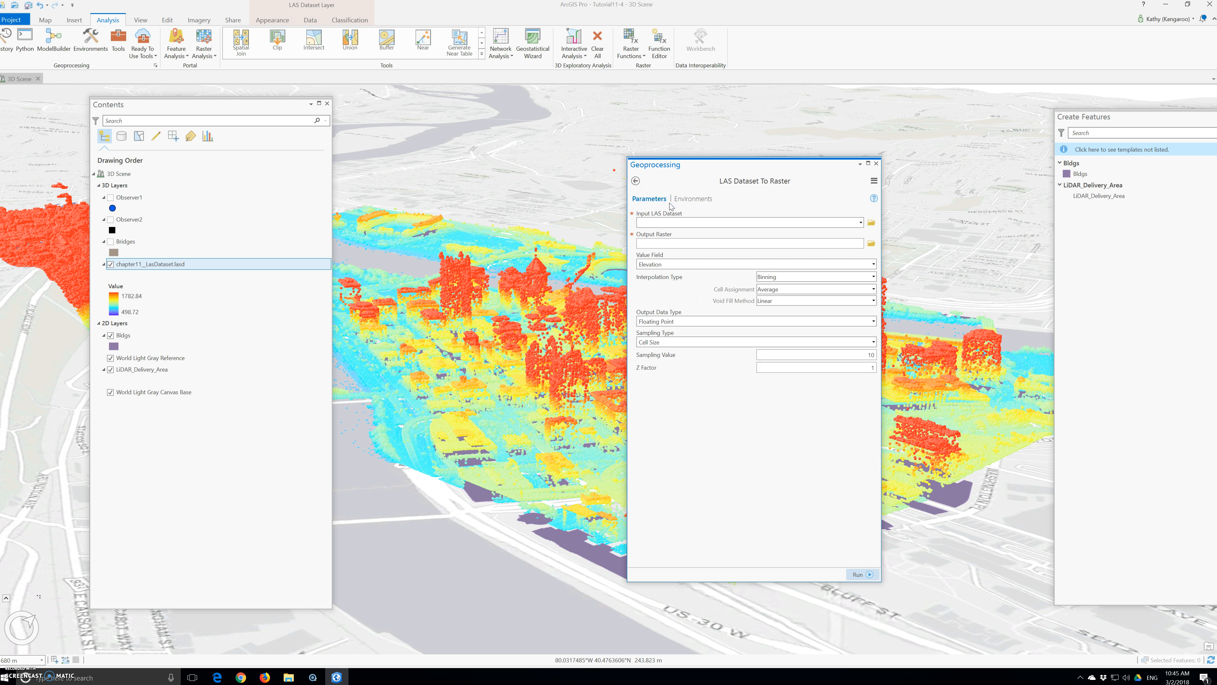
Set input chapter11_LasDataset.lasd, output raster DSM and cell assignment Maximum.
click(673, 226)
click(860, 223)
click(681, 233)
click(695, 244)
text(DSM)
click(873, 289)
click(773, 315)
Run the tool to create the DSM raster and hide the lidar point layer.
click(864, 575)
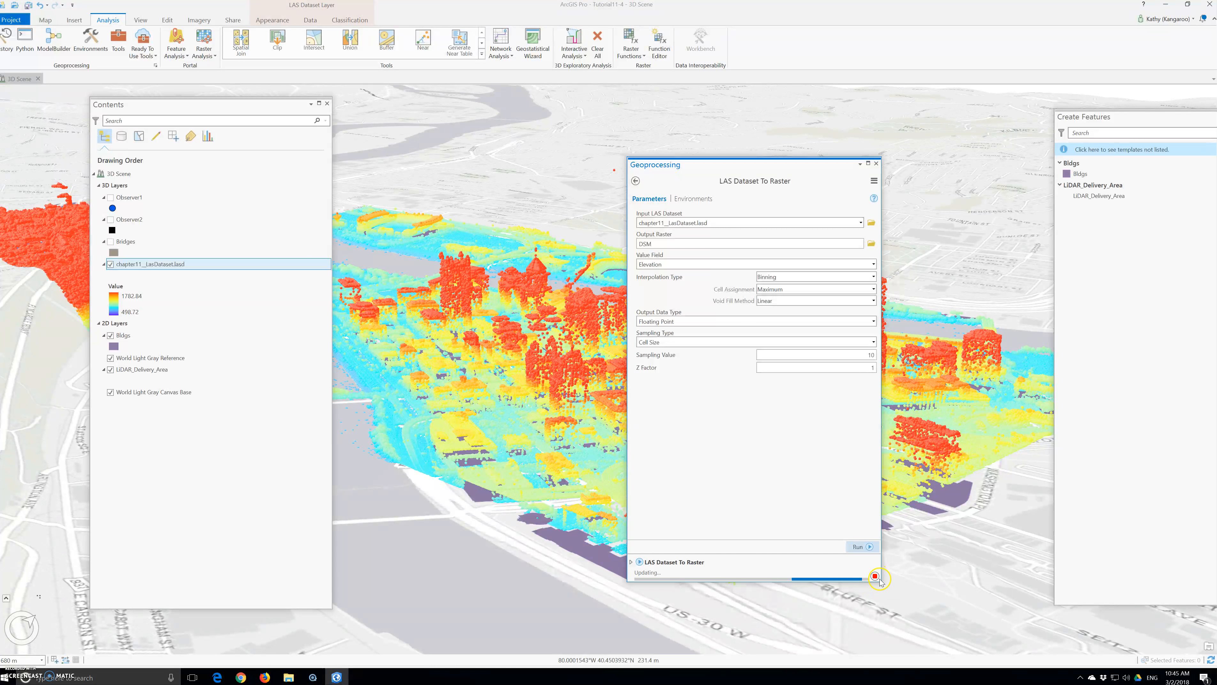
click(110, 265)
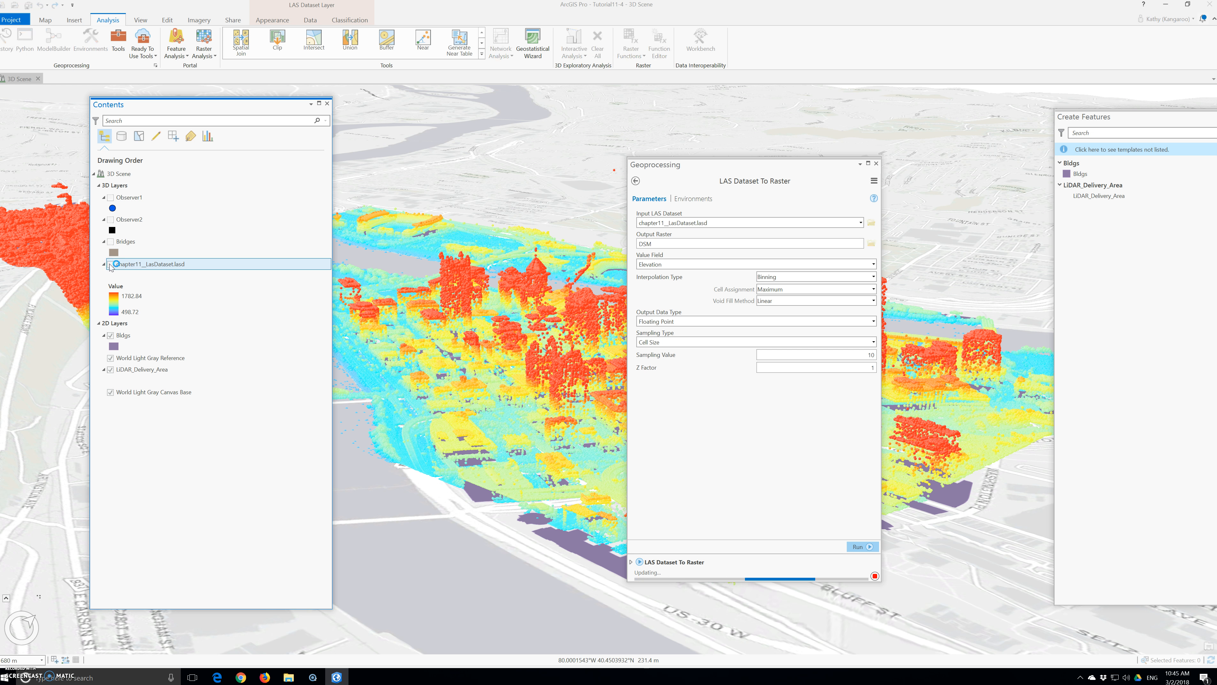
click(111, 336)
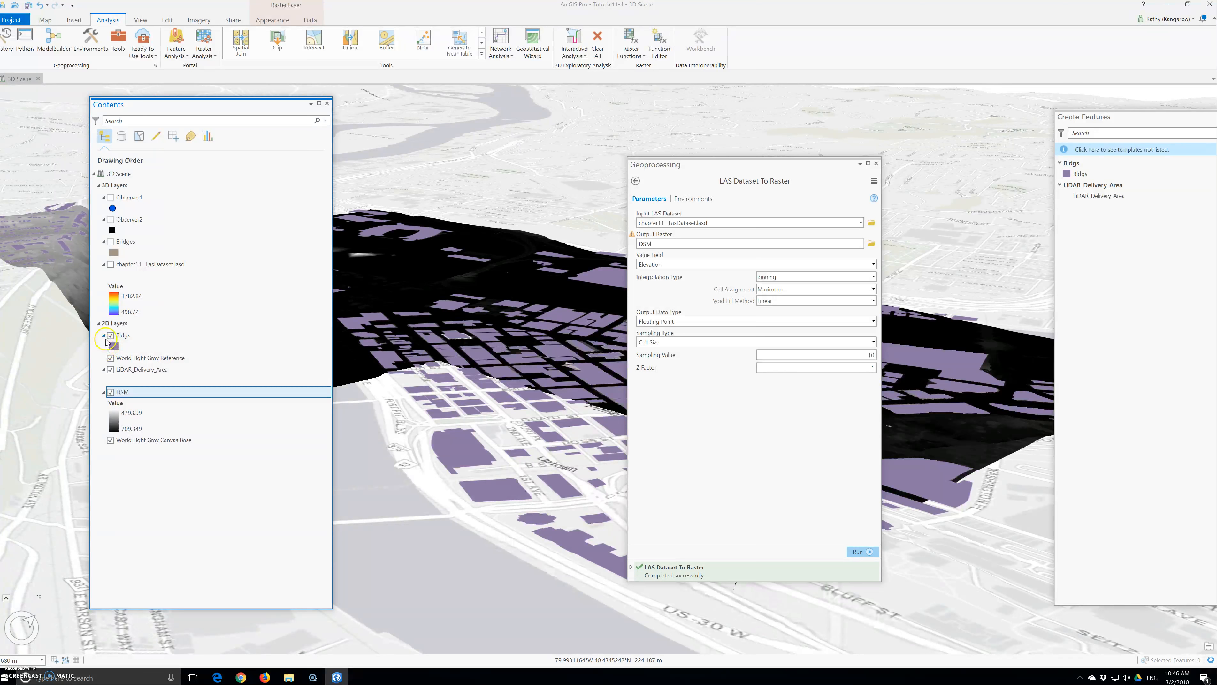
Hide the Bldgs footprints and drag the Geoprocessing pane to the right.
click(109, 335)
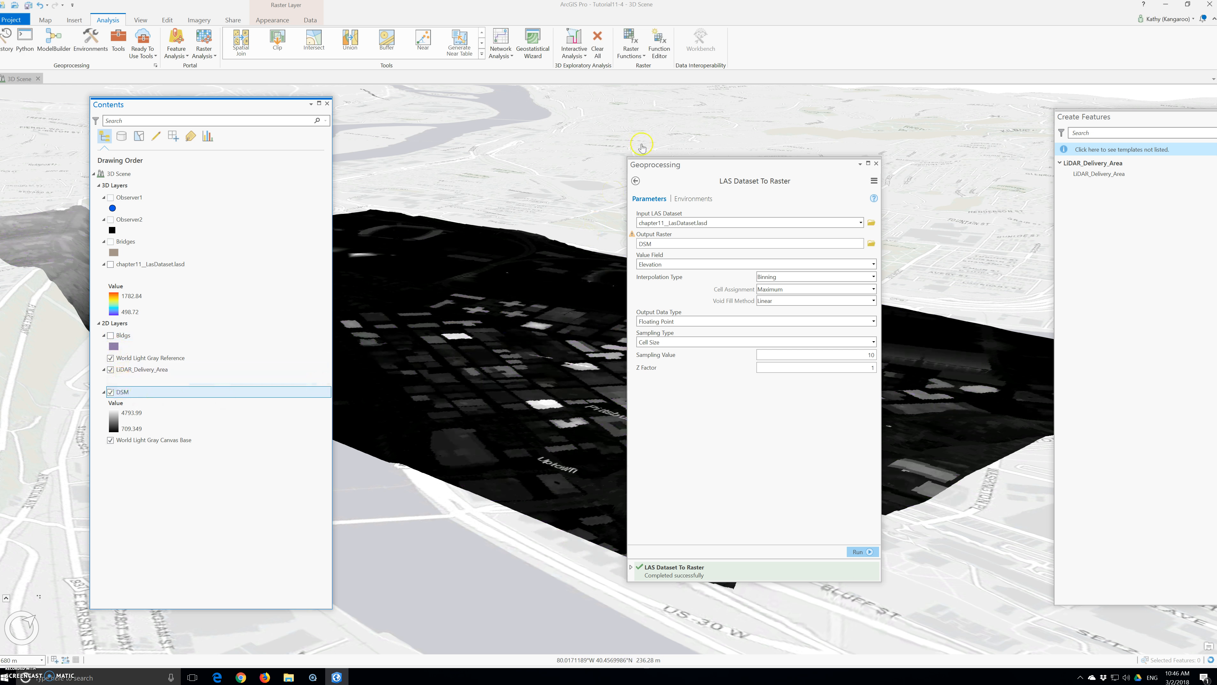
drag(711, 168, 842, 315)
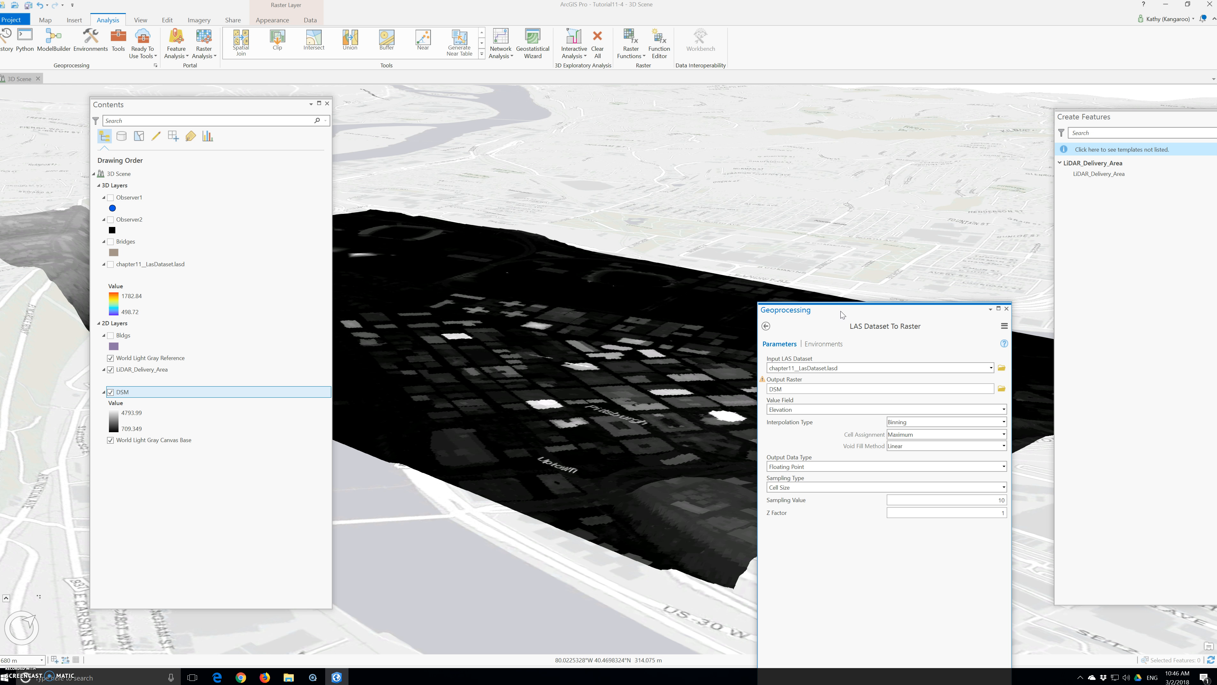
click(833, 317)
Turn chapter11_LasDataset.lasd back on and apply the Ground LAS filter.
click(111, 265)
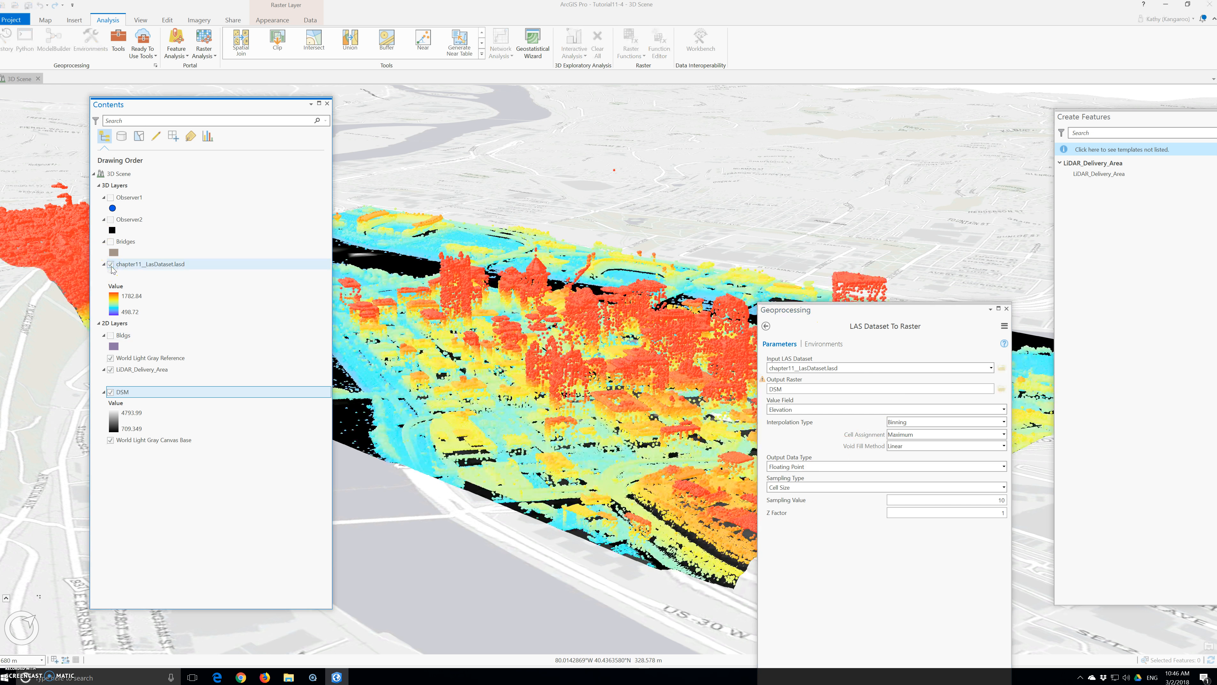
click(136, 272)
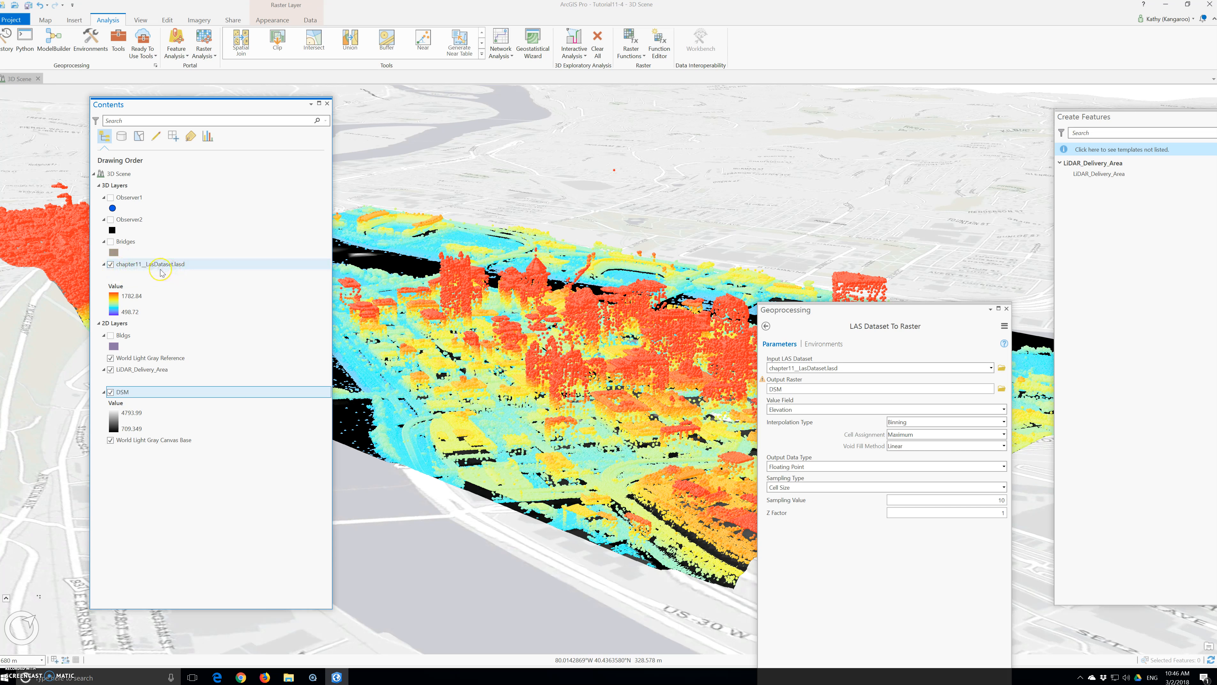
click(152, 272)
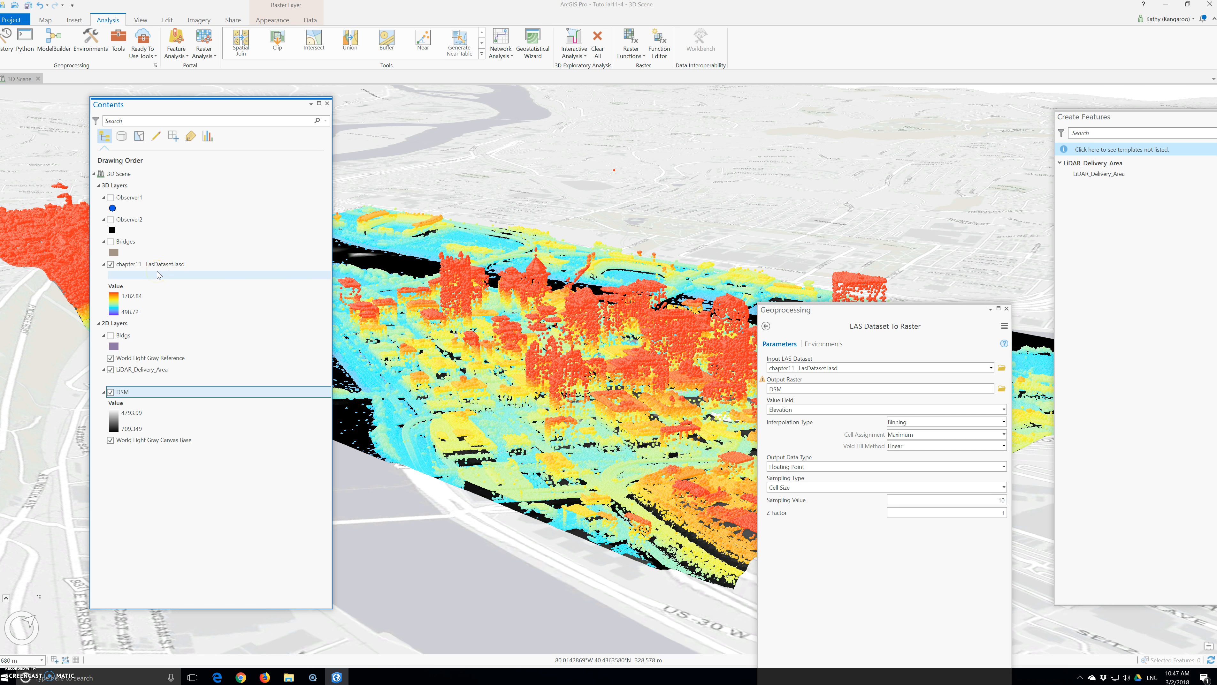
right_click(150, 265)
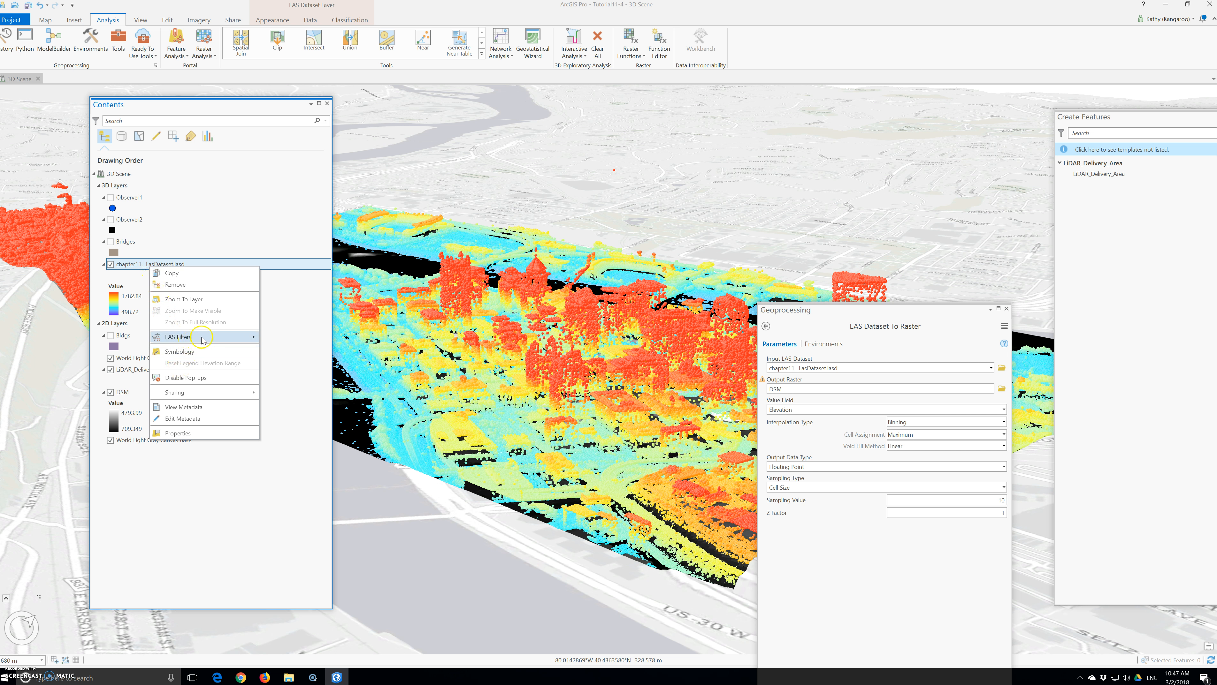
mouse_move(247, 337)
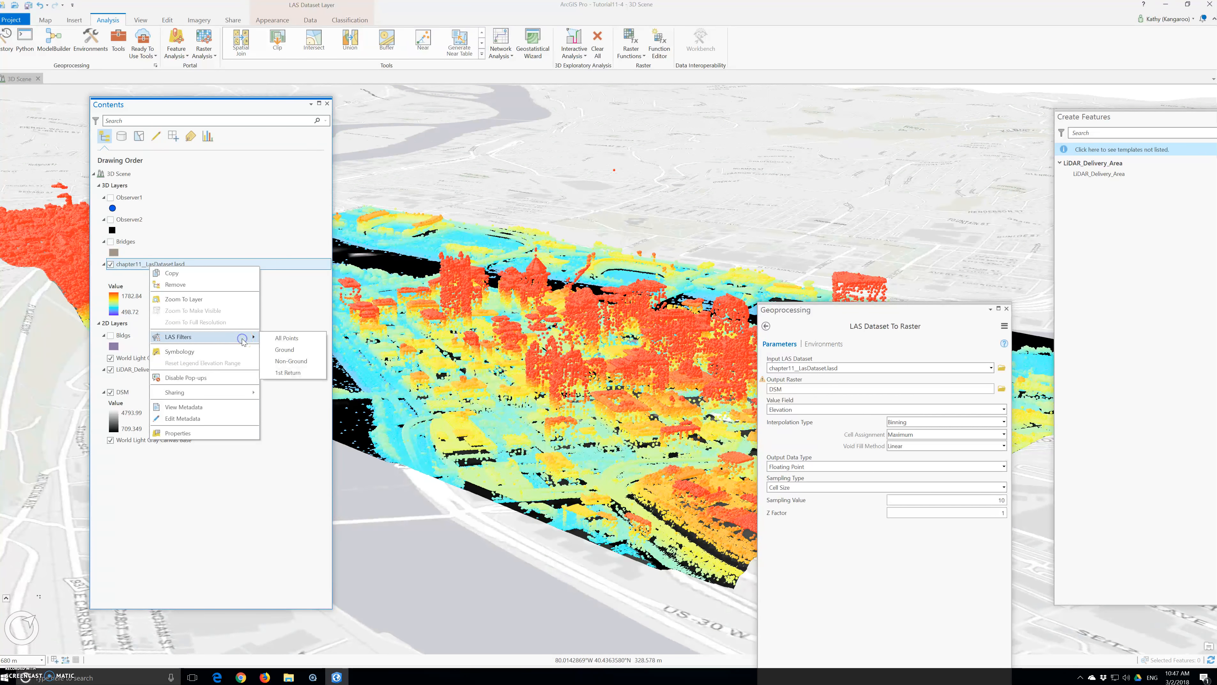
click(290, 351)
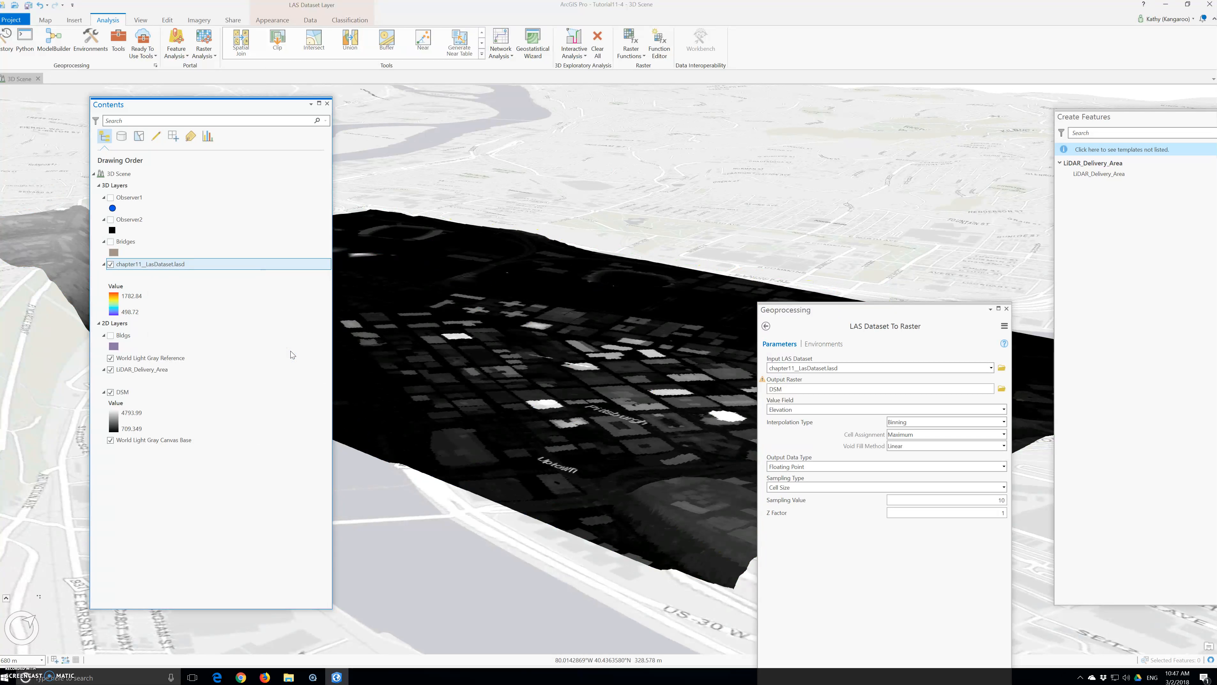